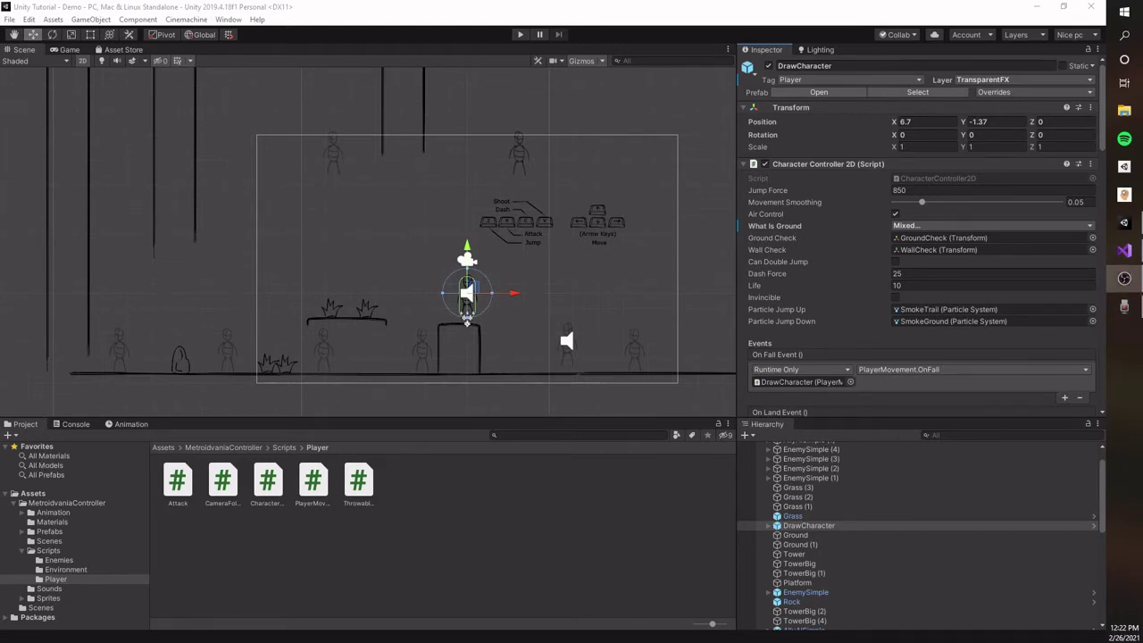
{"action": "middle_click_drag", "start_coordinate": [465, 206], "coordinate": [439, 195]}
{"action": "scroll", "coordinate": [398, 196], "scroll_direction": "up", "scroll_amount": 3}
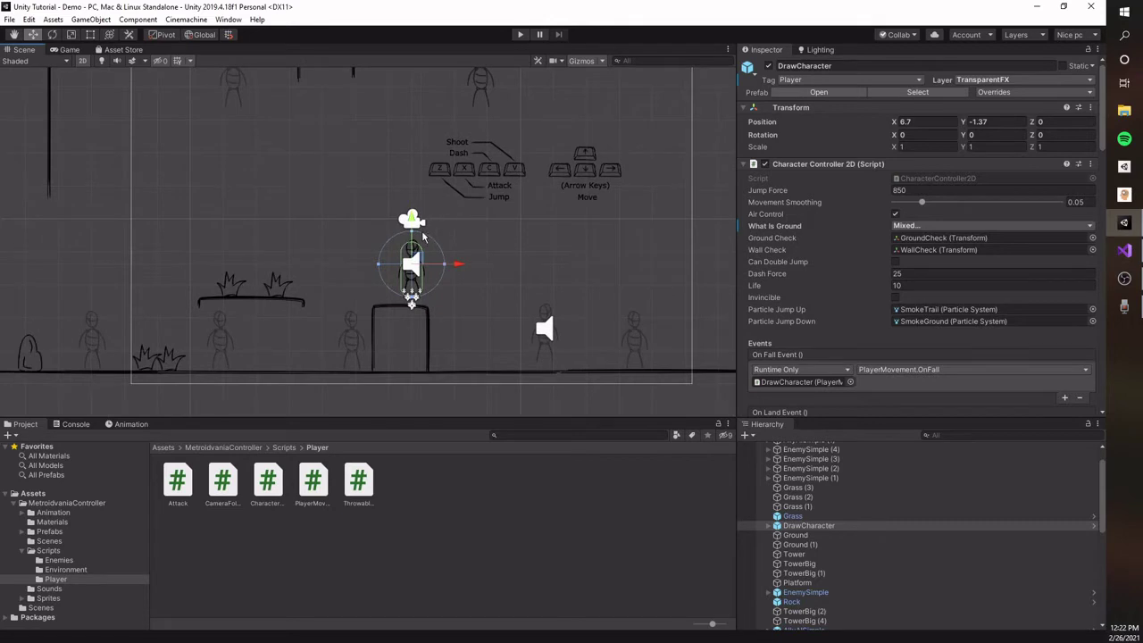
{"action": "mouse_move", "coordinate": [503, 222]}
{"action": "middle_mouse_down"}
{"action": "mouse_move", "coordinate": [498, 249]}
{"action": "mouse_move", "coordinate": [496, 223]}
{"action": "middle_mouse_up"}
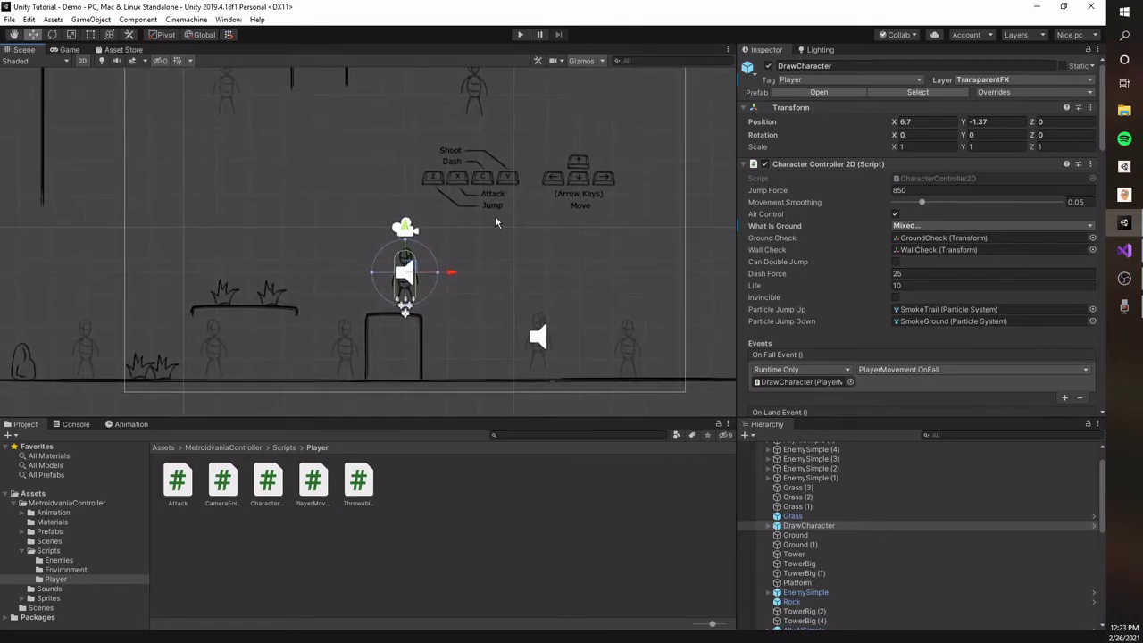
{"action": "middle_click_drag", "start_coordinate": [421, 140], "coordinate": [415, 145]}
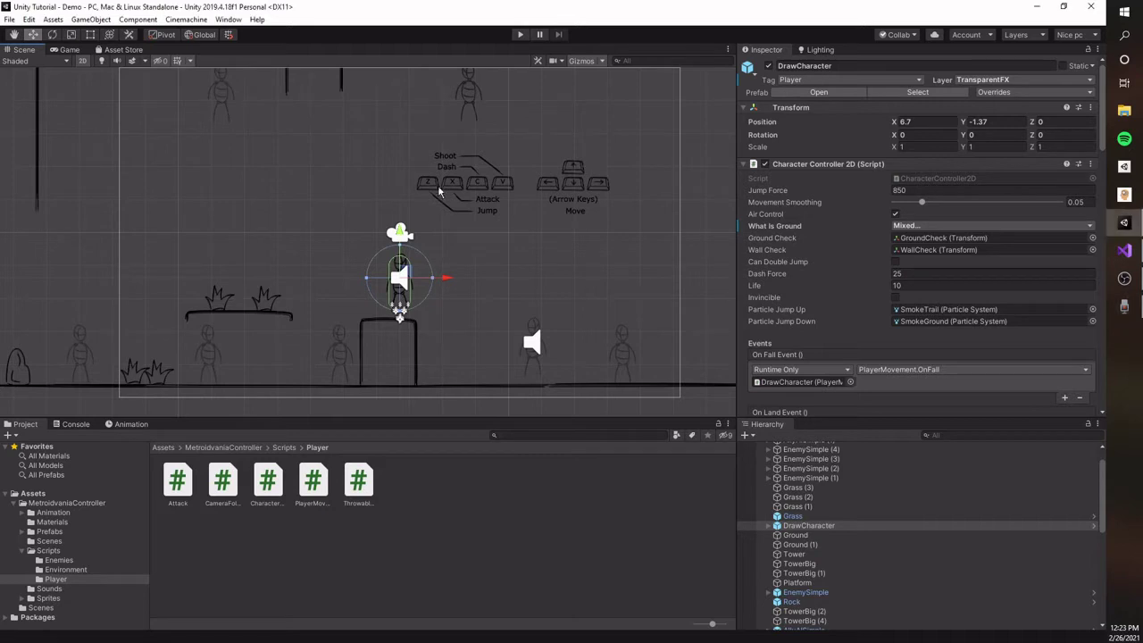
{"action": "middle_click_drag", "start_coordinate": [472, 206], "coordinate": [471, 208]}
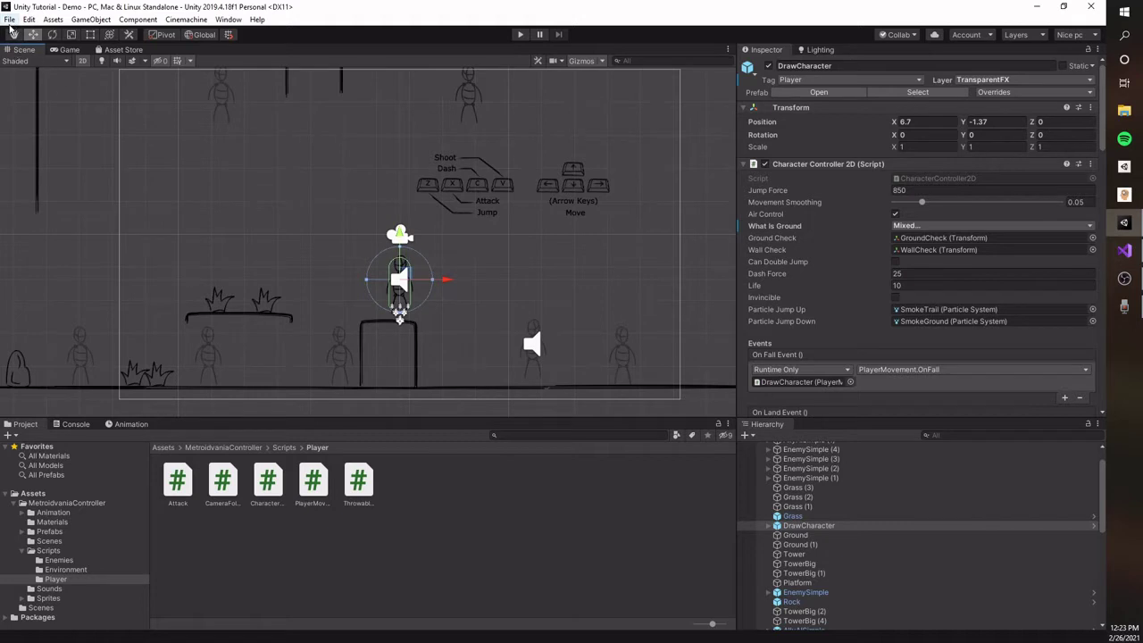
Step: Open the Build Settings and select the MetroidvaniaController/Scenes/Demo scene in the build list
{"action": "left_click", "coordinate": [9, 19]}
{"action": "left_click", "coordinate": [29, 138]}
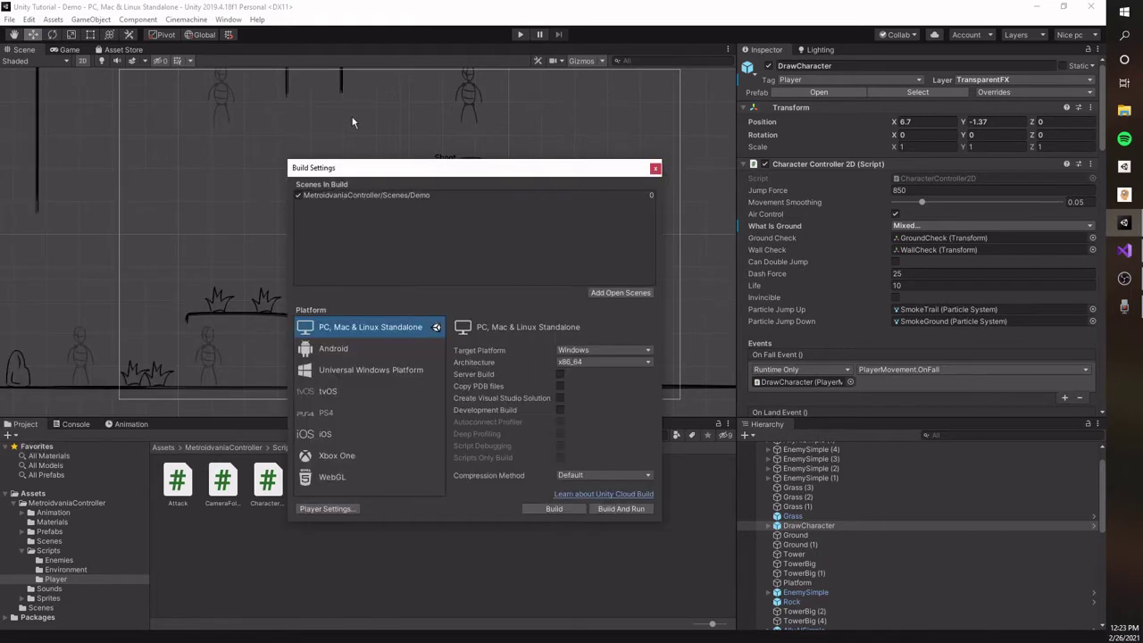
{"action": "left_click_drag", "start_coordinate": [318, 171], "coordinate": [698, 157]}
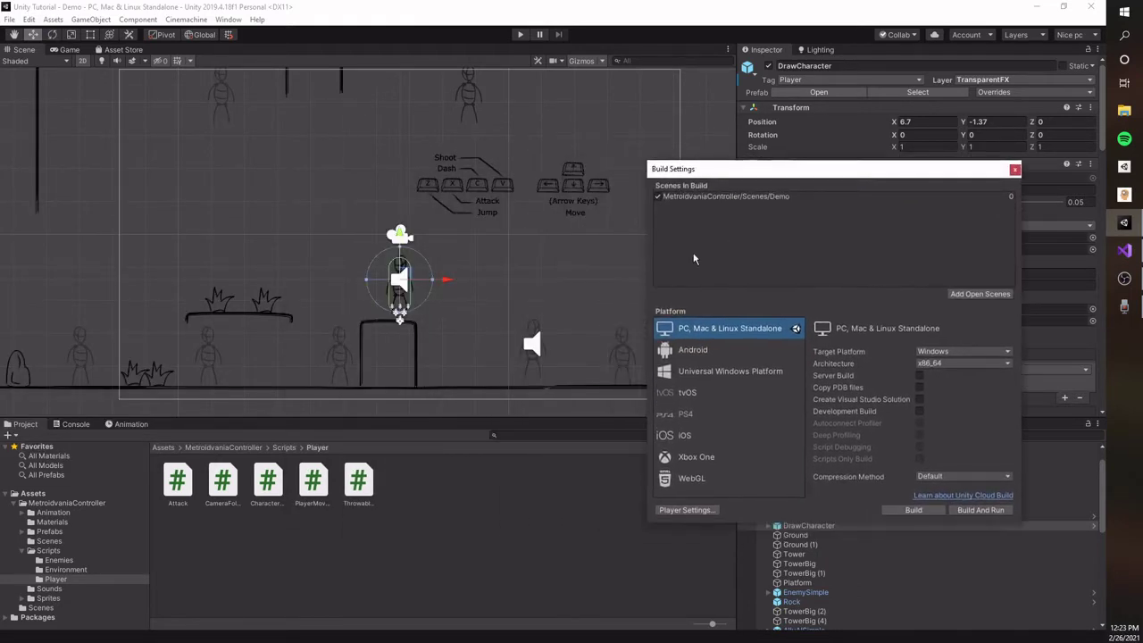
{"action": "left_click", "coordinate": [766, 199]}
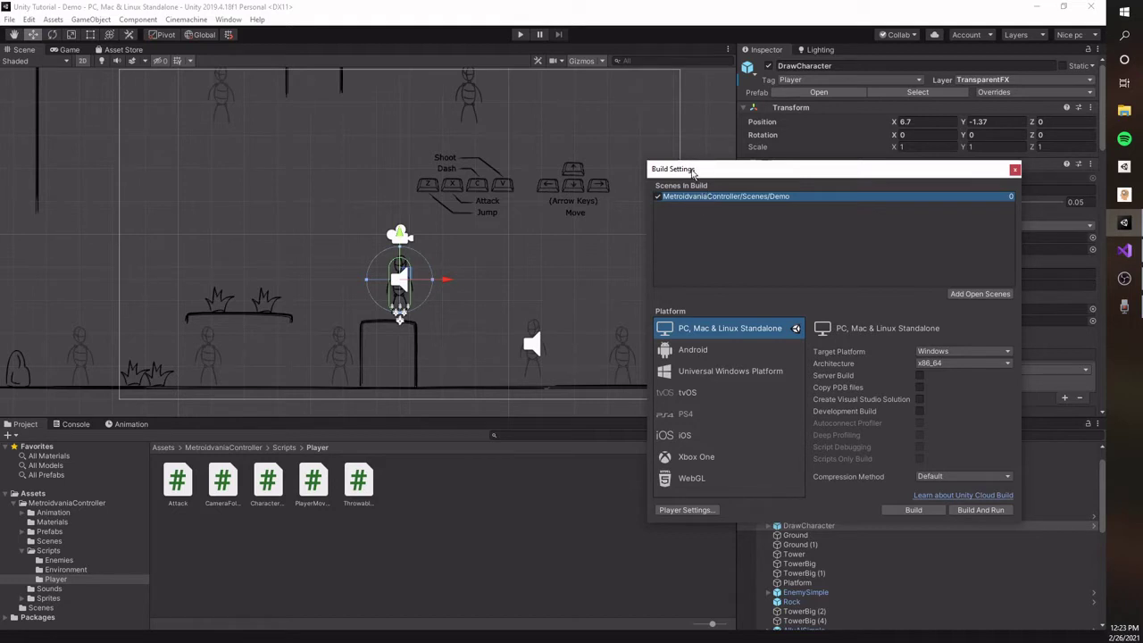
{"action": "left_click_drag", "start_coordinate": [691, 169], "coordinate": [640, 156]}
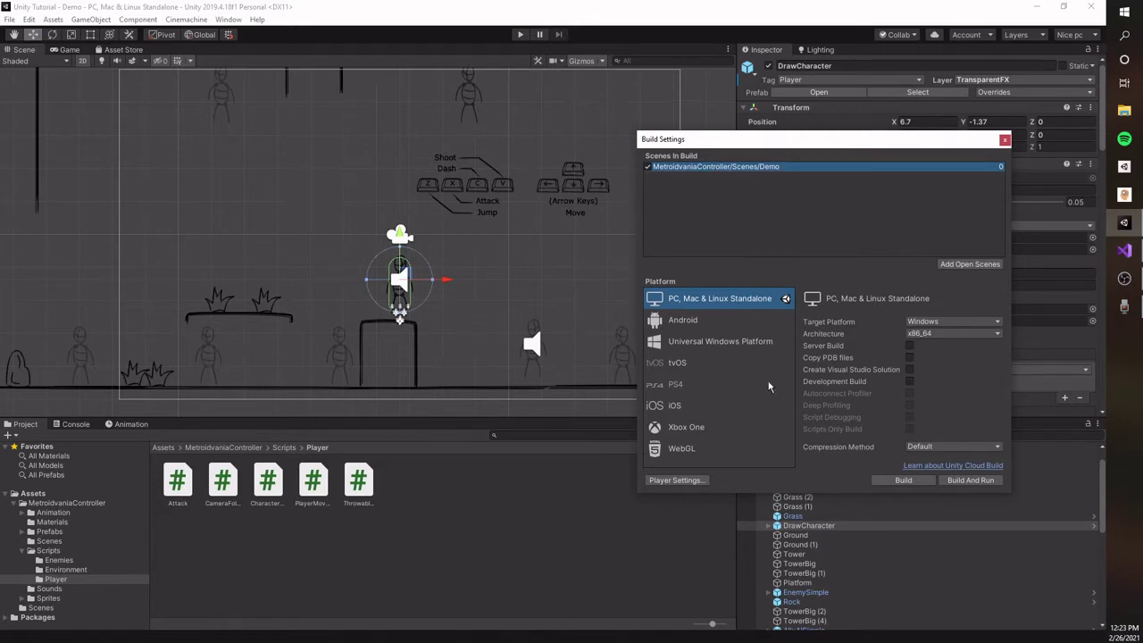
Step: Set the Fullscreen Mode to Windowed in the Player resolution settings and close the Project Settings
{"action": "left_click", "coordinate": [676, 481]}
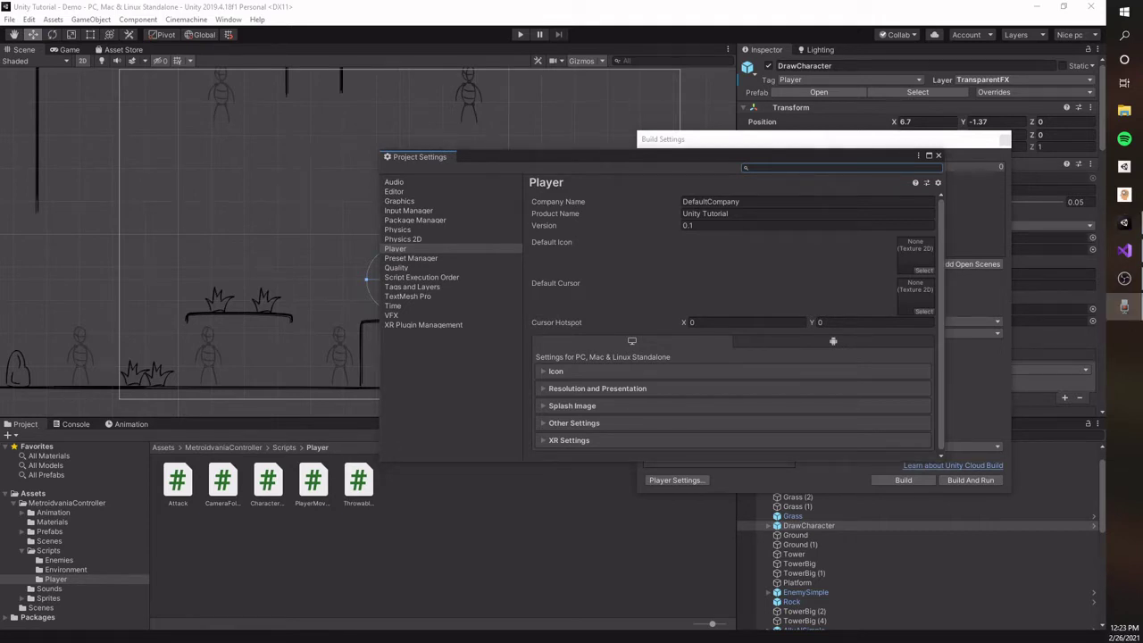
{"action": "left_click", "coordinate": [560, 389]}
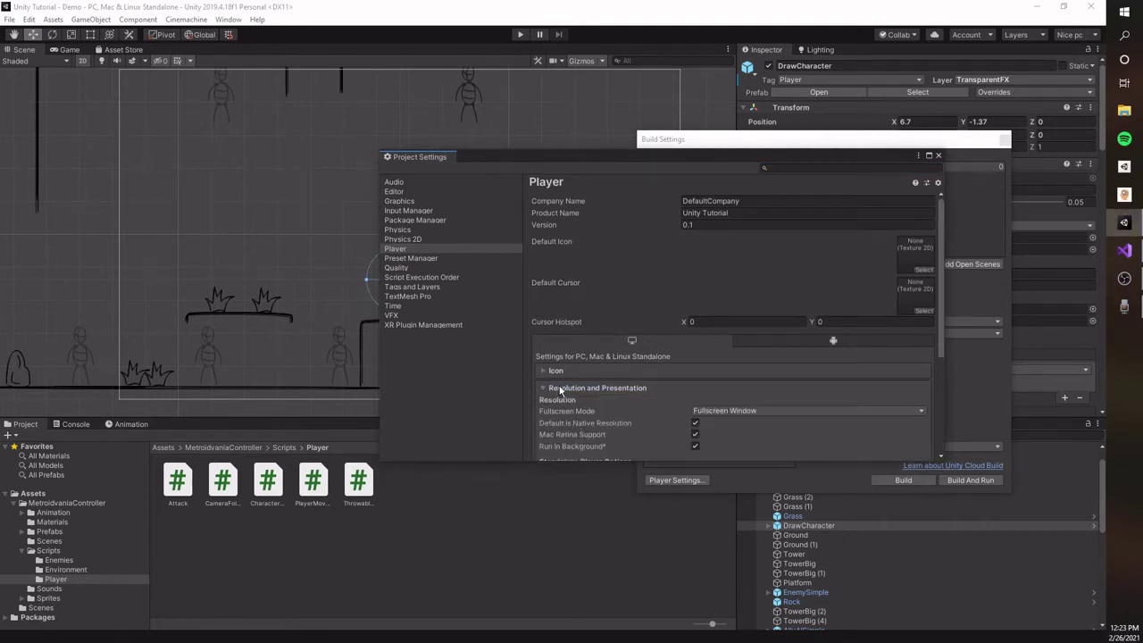
{"action": "scroll", "coordinate": [675, 328], "scroll_direction": "down", "scroll_amount": 1}
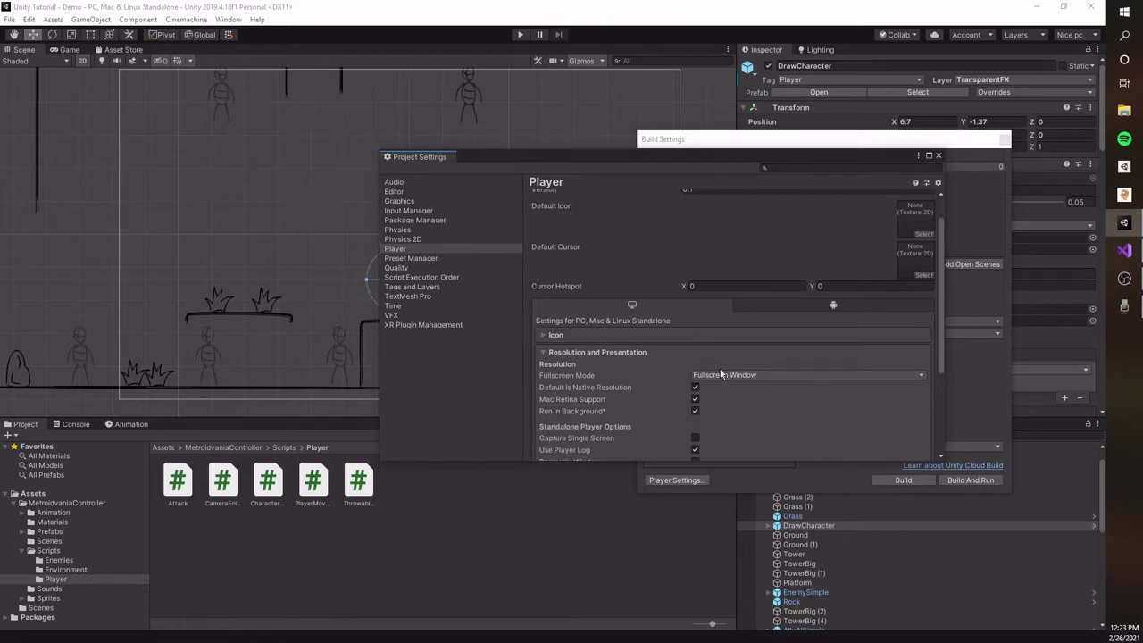
{"action": "scroll", "coordinate": [721, 374], "scroll_direction": "down", "scroll_amount": 1}
{"action": "left_click", "coordinate": [772, 339]}
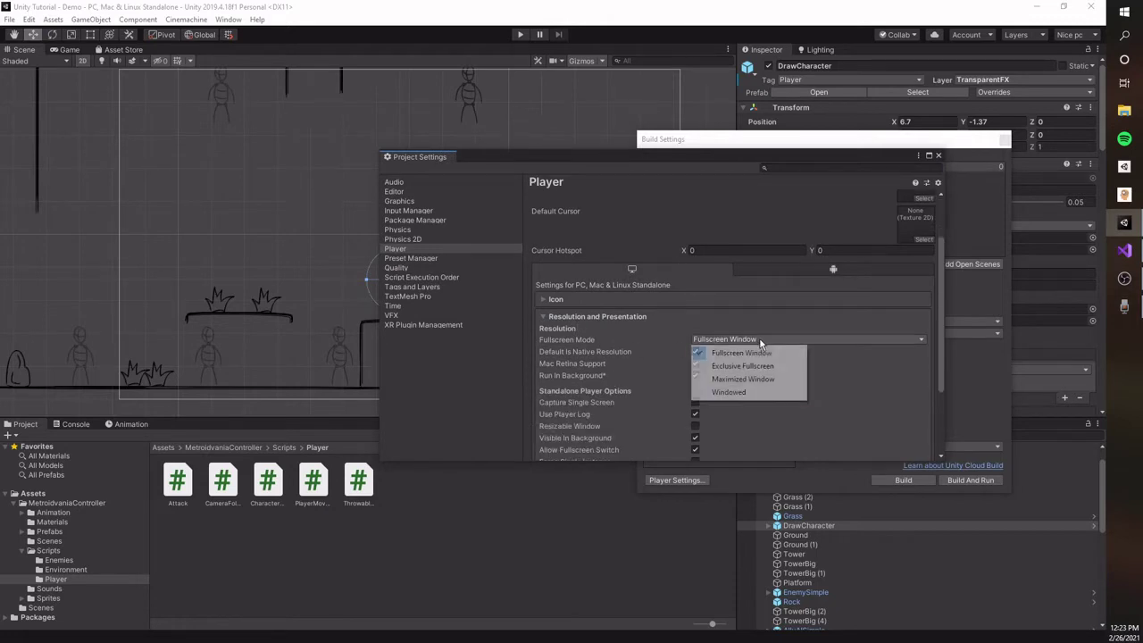
{"action": "left_click", "coordinate": [729, 392]}
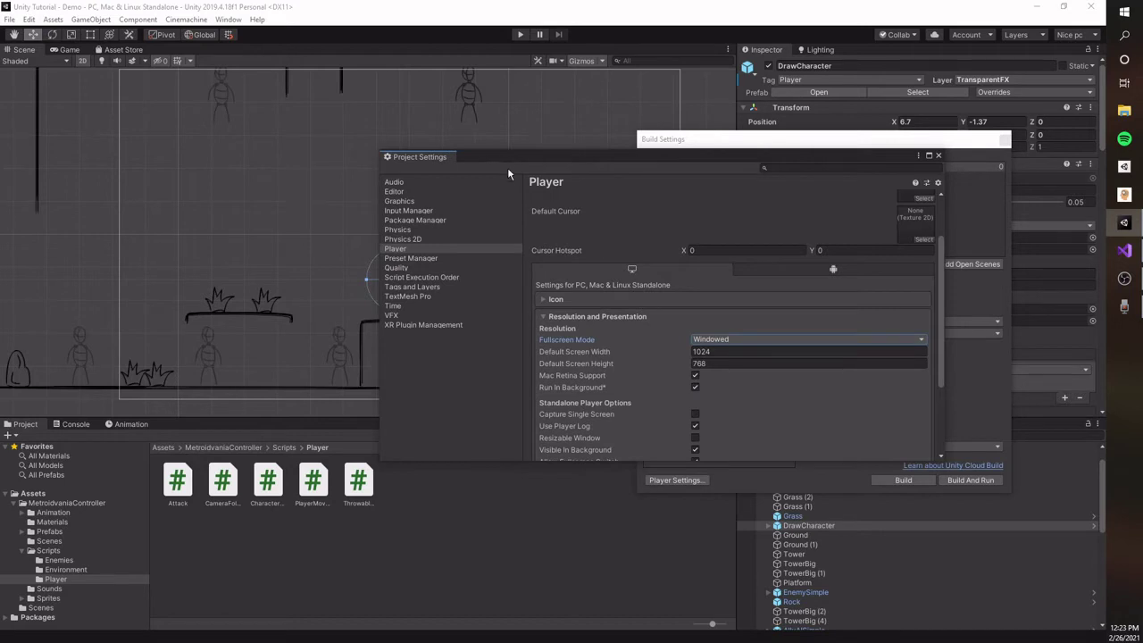
{"action": "left_click_drag", "start_coordinate": [498, 154], "coordinate": [457, 139]}
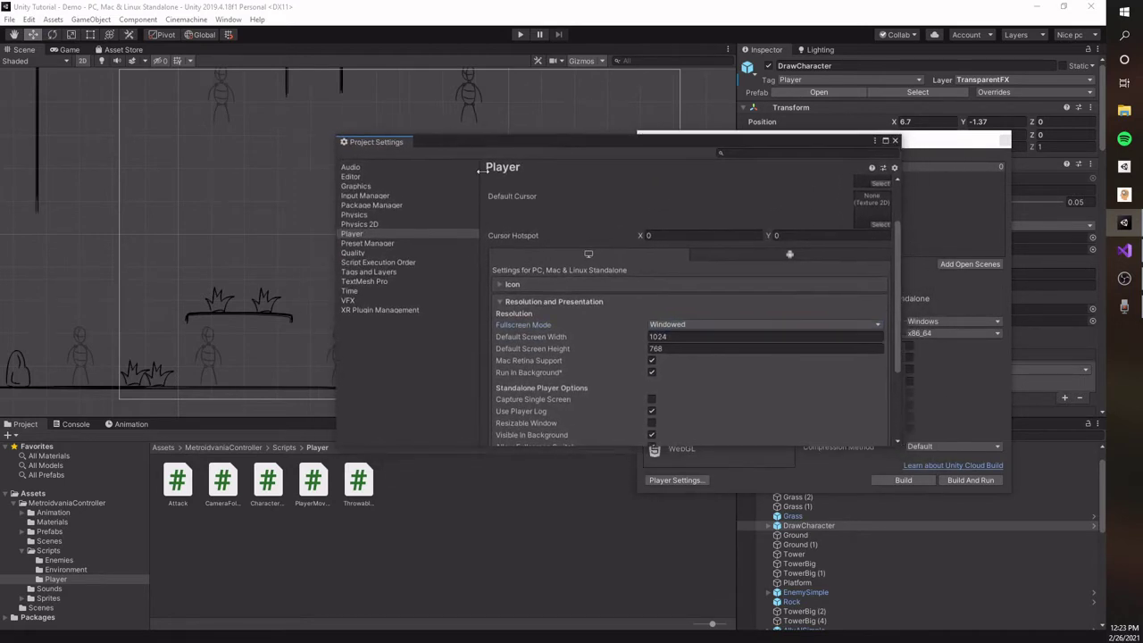
{"action": "left_click", "coordinate": [897, 141]}
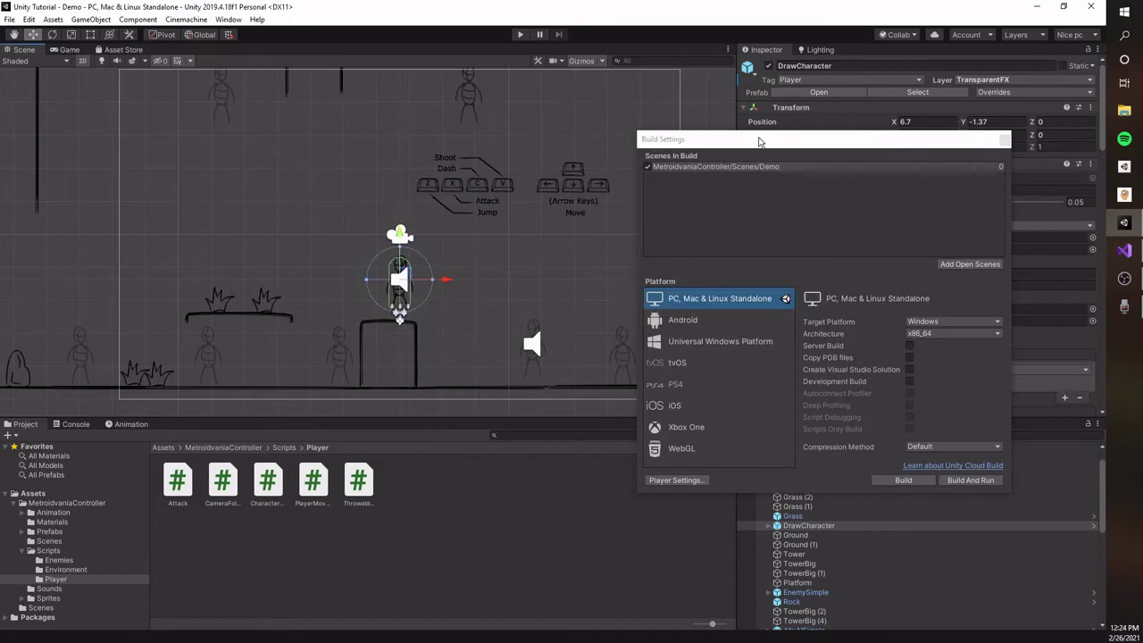
Step: Reopen the Player settings and set the company name to Cloud Based Game Dev
{"action": "left_click_drag", "start_coordinate": [759, 142], "coordinate": [669, 123]}
{"action": "left_click", "coordinate": [584, 465]}
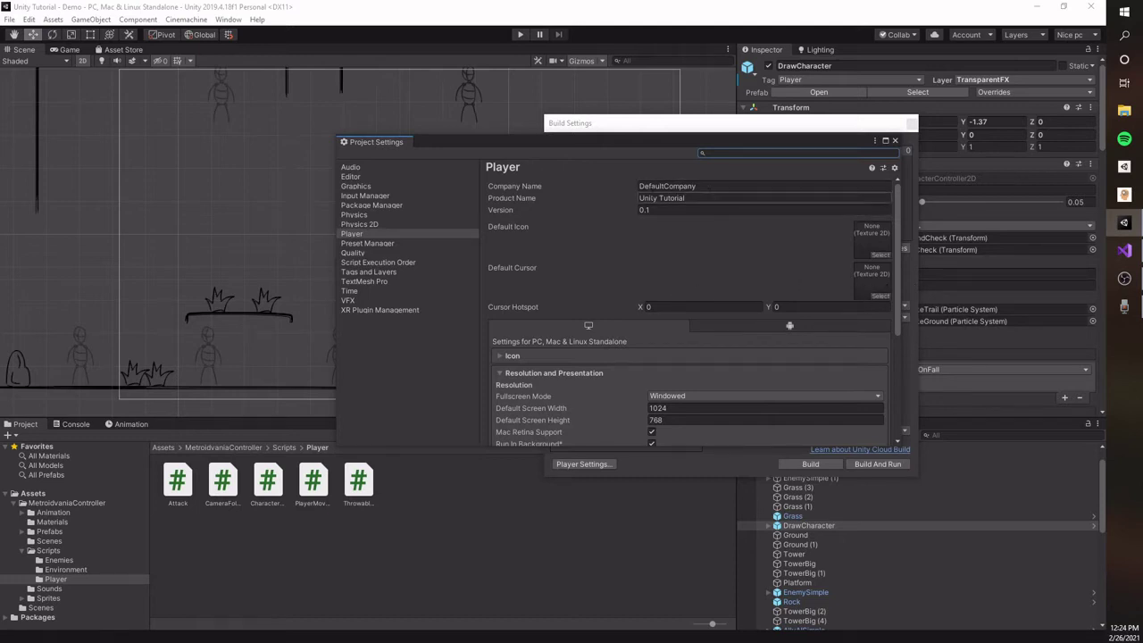
{"action": "left_click", "coordinate": [665, 186]}
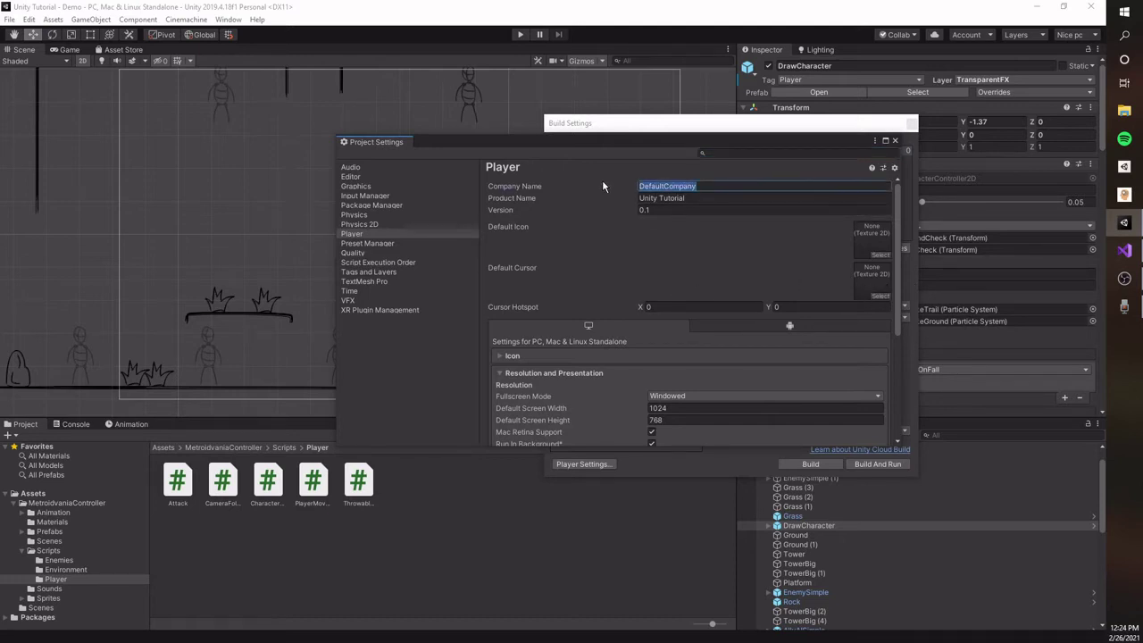
{"action": "type", "text": "Cloud based"}
{"action": "key", "text": "BackSpace"}
{"action": "key", "text": "BackSpace"}
{"action": "key", "text": "BackSpace"}
{"action": "key", "text": "BackSpace"}
{"action": "key", "text": "BackSpace"}
{"action": "type", "text": "Based Game Dev"}
Step: Collapse the Resolution and Presentation section and close the Project Settings
{"action": "scroll", "coordinate": [690, 236], "scroll_direction": "down", "scroll_amount": 5}
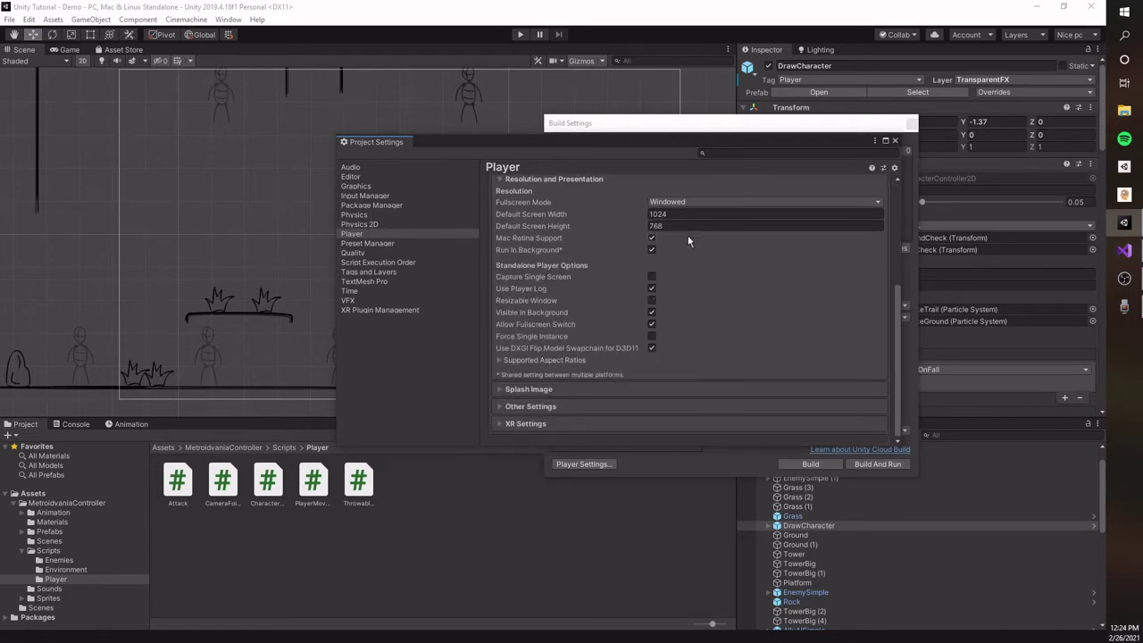
{"action": "scroll", "coordinate": [616, 242], "scroll_direction": "up", "scroll_amount": 3}
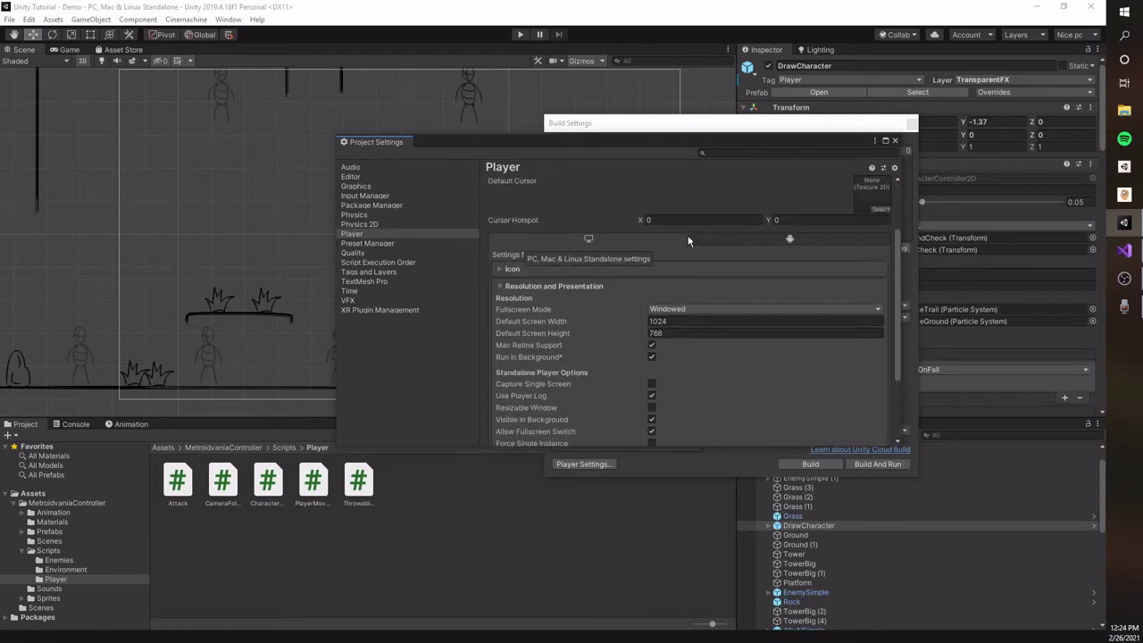
{"action": "left_click", "coordinate": [523, 287]}
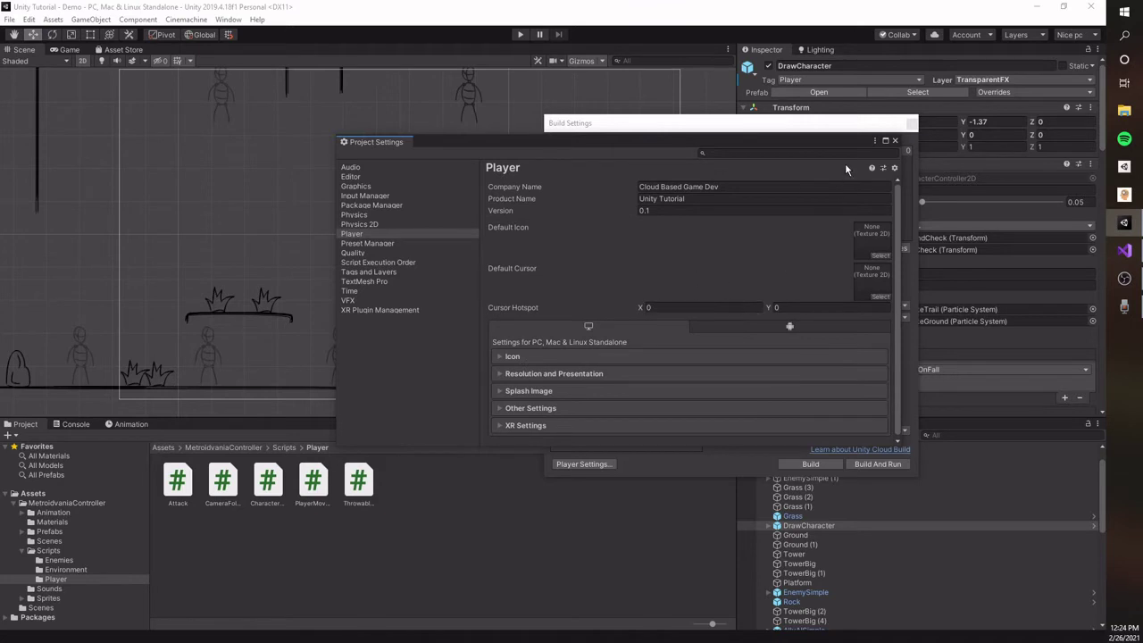
{"action": "left_click", "coordinate": [895, 141]}
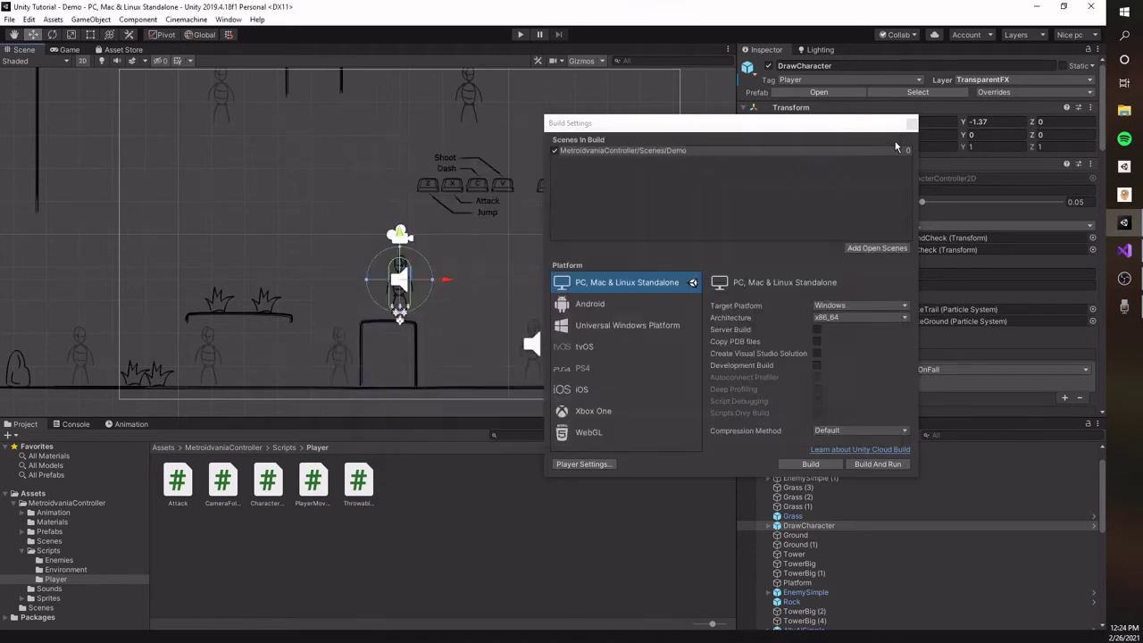
Step: Look through the Android and iOS build options and return to PC, Mac & Linux Standalone
{"action": "left_click_drag", "start_coordinate": [637, 126], "coordinate": [516, 123]}
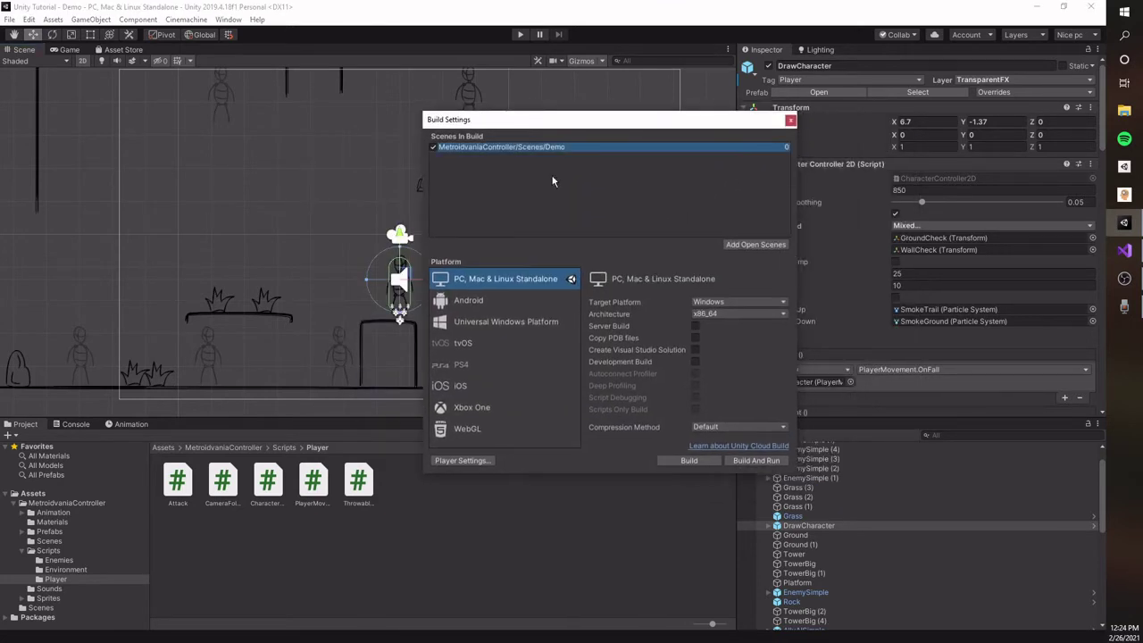
{"action": "left_click", "coordinate": [469, 300]}
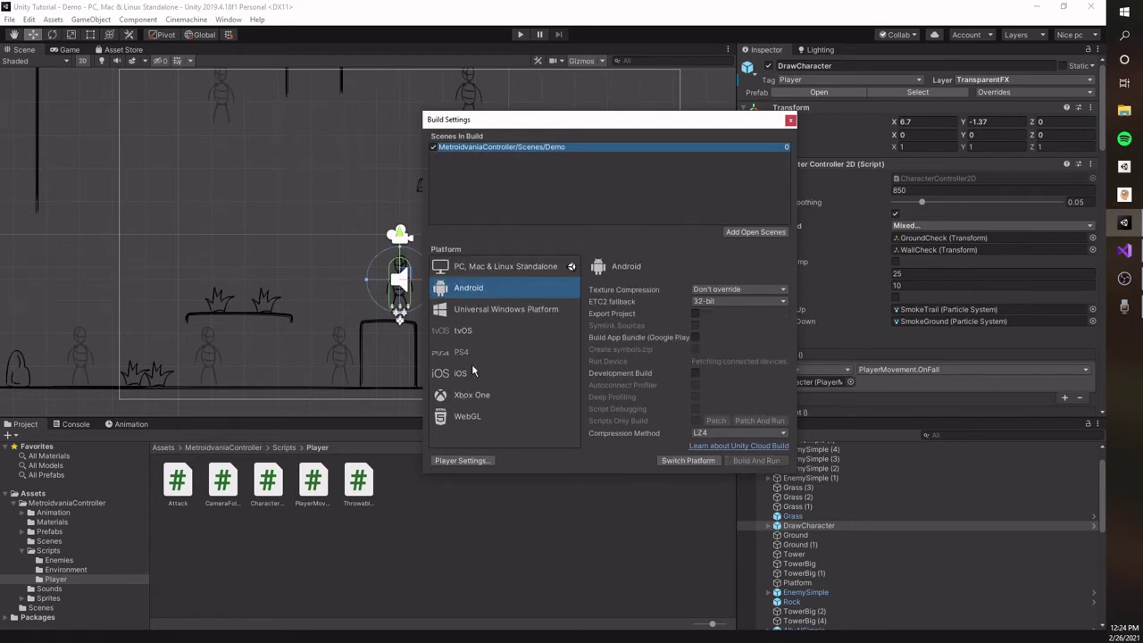
{"action": "left_click", "coordinate": [472, 370]}
{"action": "left_click", "coordinate": [489, 298]}
{"action": "left_click", "coordinate": [469, 365]}
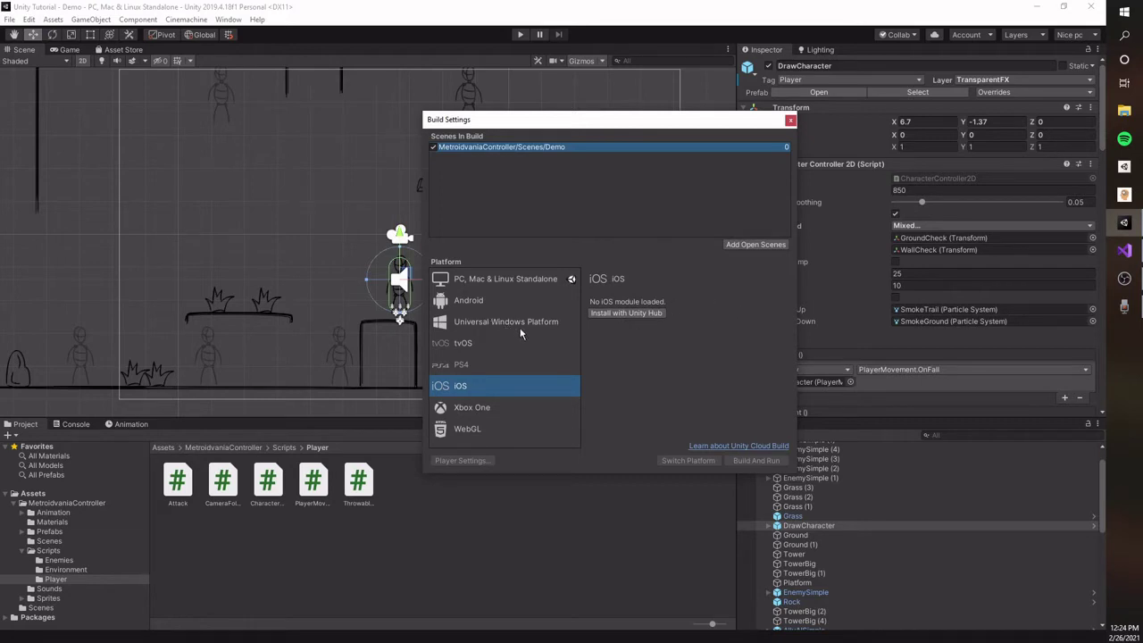
{"action": "left_click", "coordinate": [486, 281]}
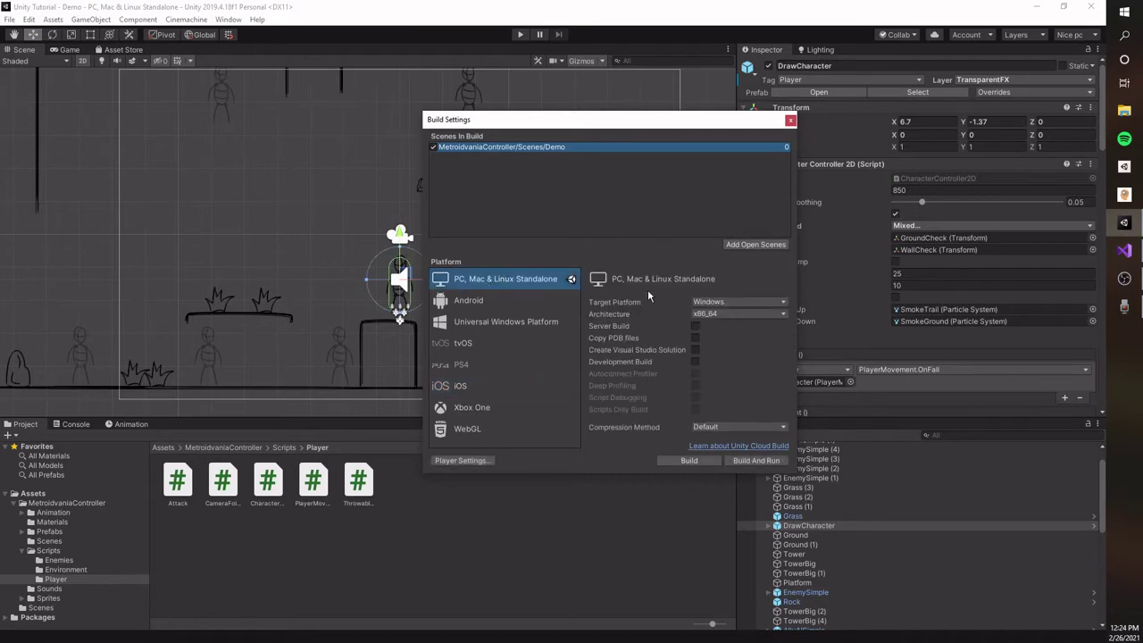
Step: Choose Windows as the target platform and keep x86_64 as the architecture for the standalone build
{"action": "left_click_drag", "start_coordinate": [510, 118], "coordinate": [518, 125]}
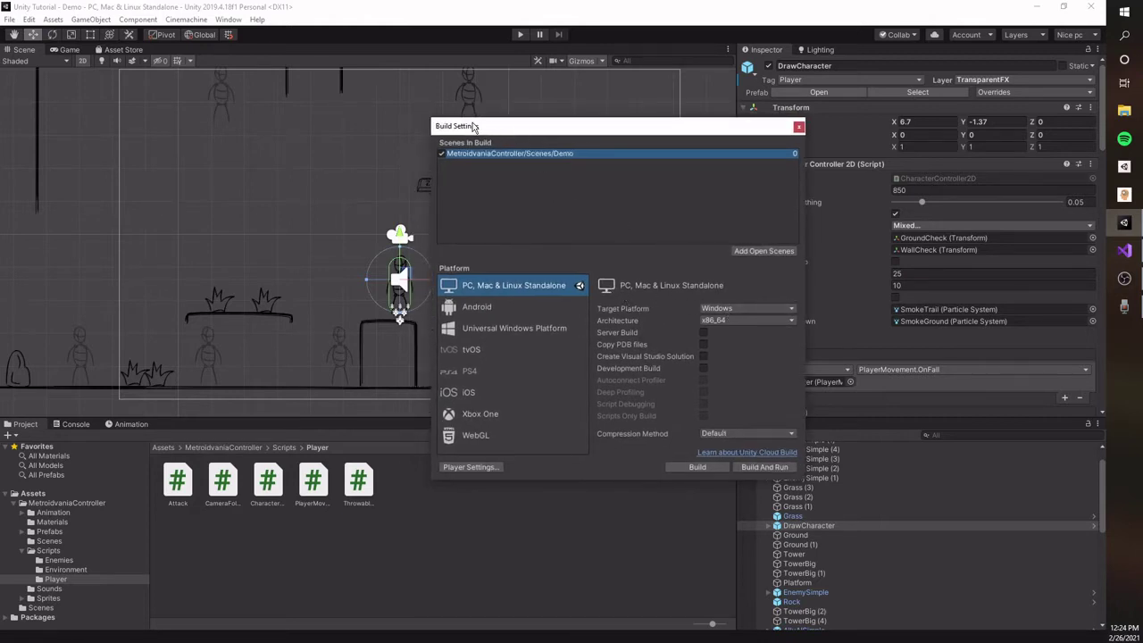
{"action": "left_click_drag", "start_coordinate": [480, 127], "coordinate": [432, 128]}
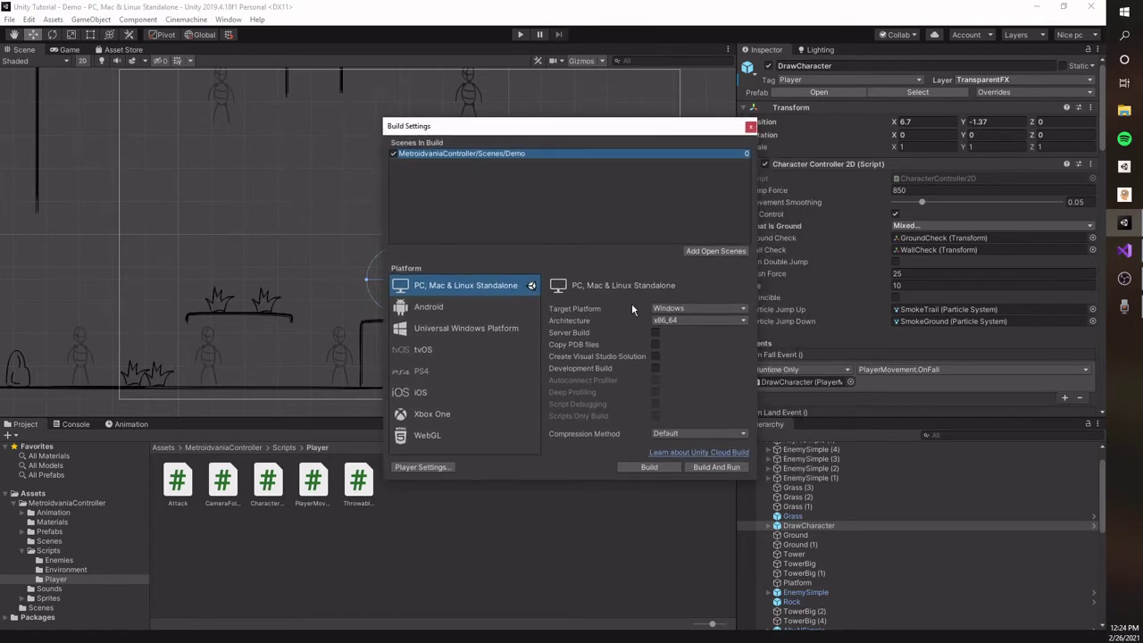
{"action": "left_click", "coordinate": [697, 308]}
{"action": "left_click", "coordinate": [670, 320]}
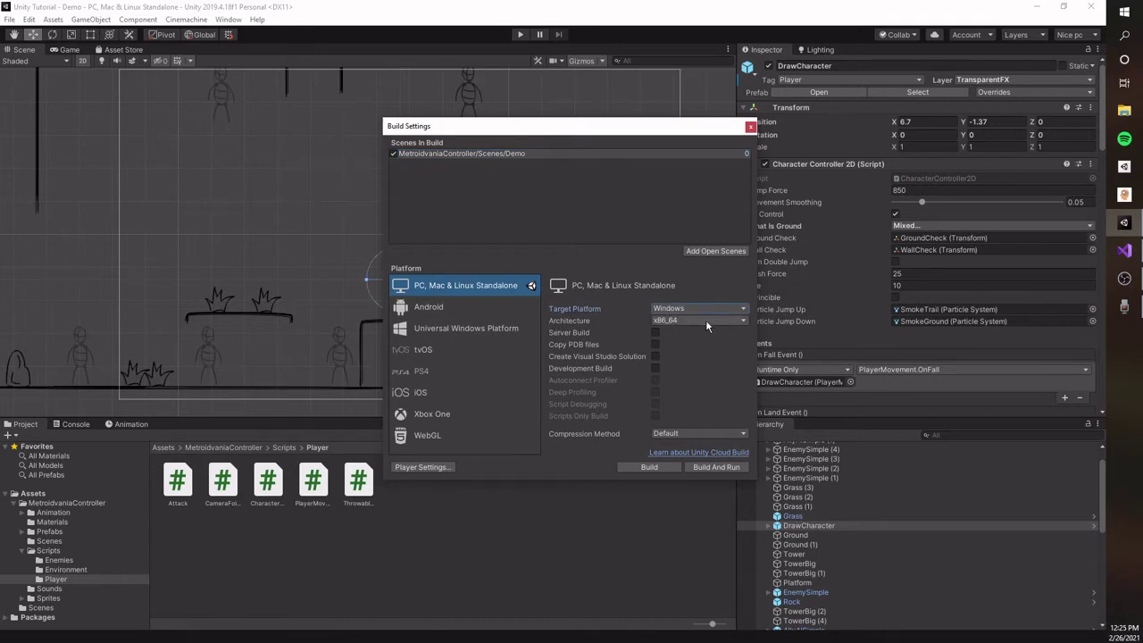
{"action": "left_click", "coordinate": [701, 320]}
{"action": "left_click", "coordinate": [637, 260]}
Step: Review the Resolution and Presentation options in the Player settings and return to the Build Settings
{"action": "left_click_drag", "start_coordinate": [451, 126], "coordinate": [450, 129]}
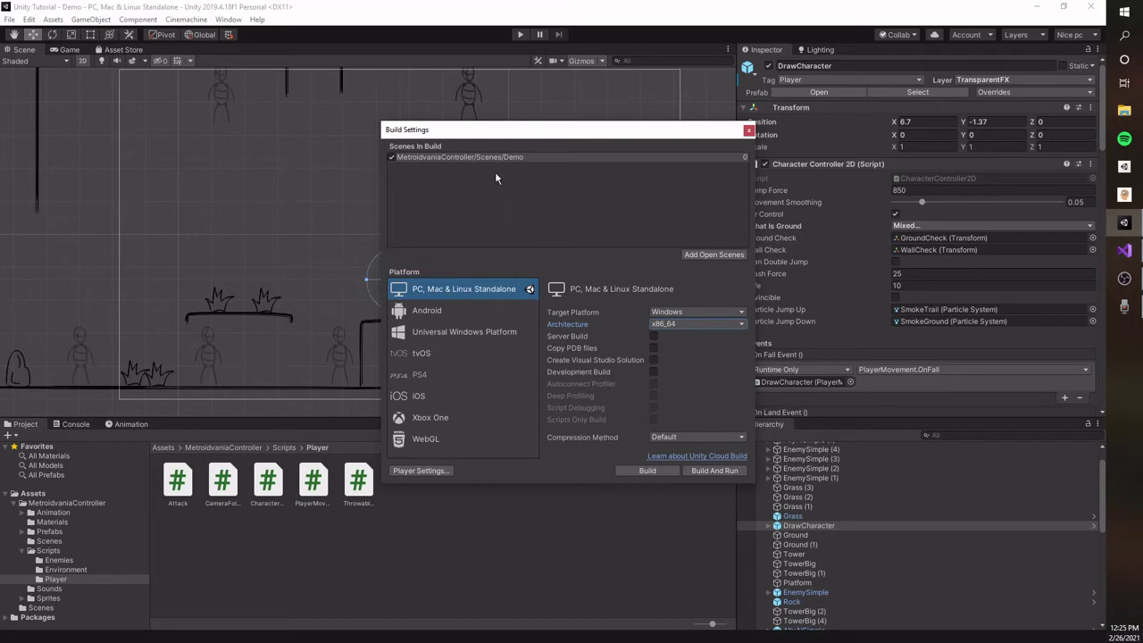
{"action": "left_click_drag", "start_coordinate": [456, 132], "coordinate": [486, 128]}
{"action": "left_click", "coordinate": [449, 466]}
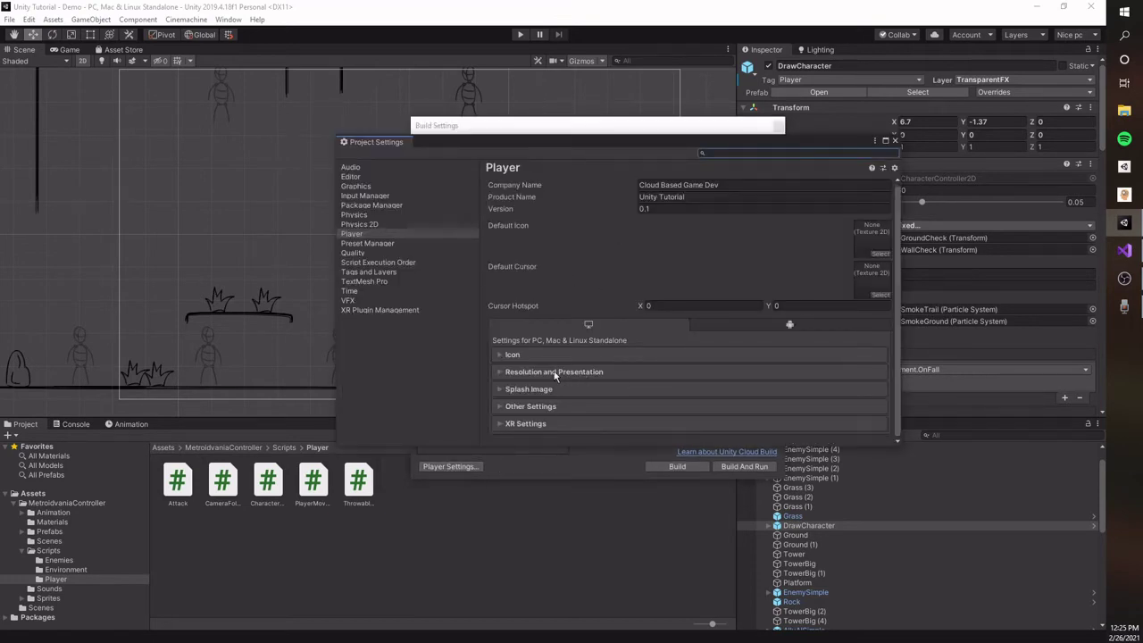
{"action": "left_click", "coordinate": [555, 373]}
{"action": "scroll", "coordinate": [617, 362], "scroll_direction": "down", "scroll_amount": 3}
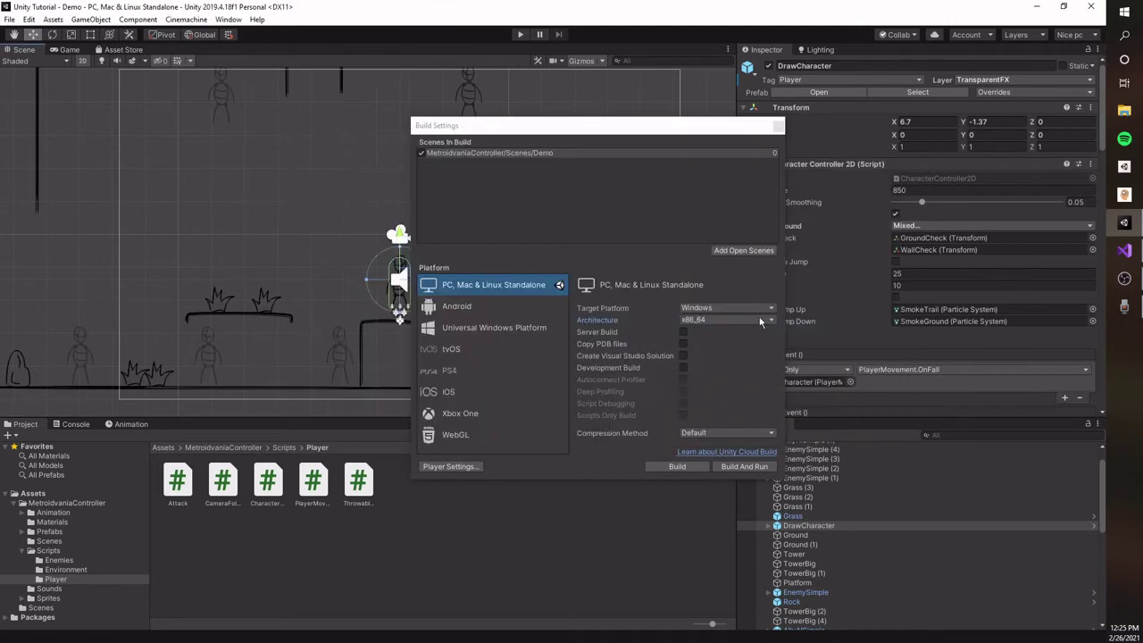
{"action": "left_click", "coordinate": [895, 140]}
Step: Start the Windows build and create a folder named Builds in the Unity Tutorial project folder
{"action": "left_click", "coordinate": [670, 467]}
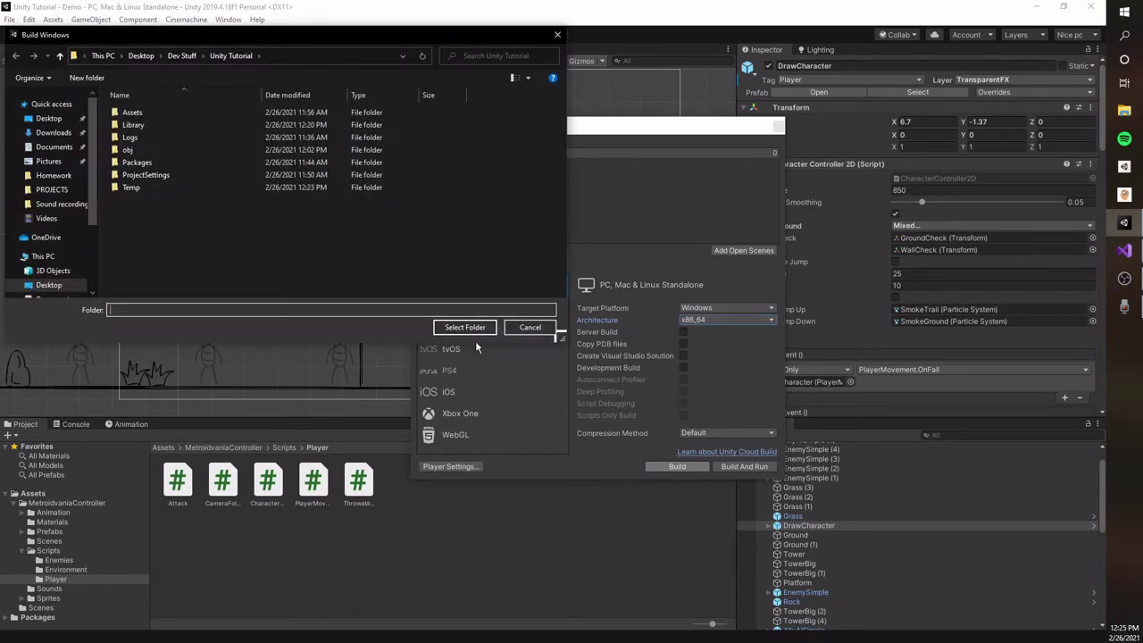
{"action": "left_click", "coordinate": [224, 55]}
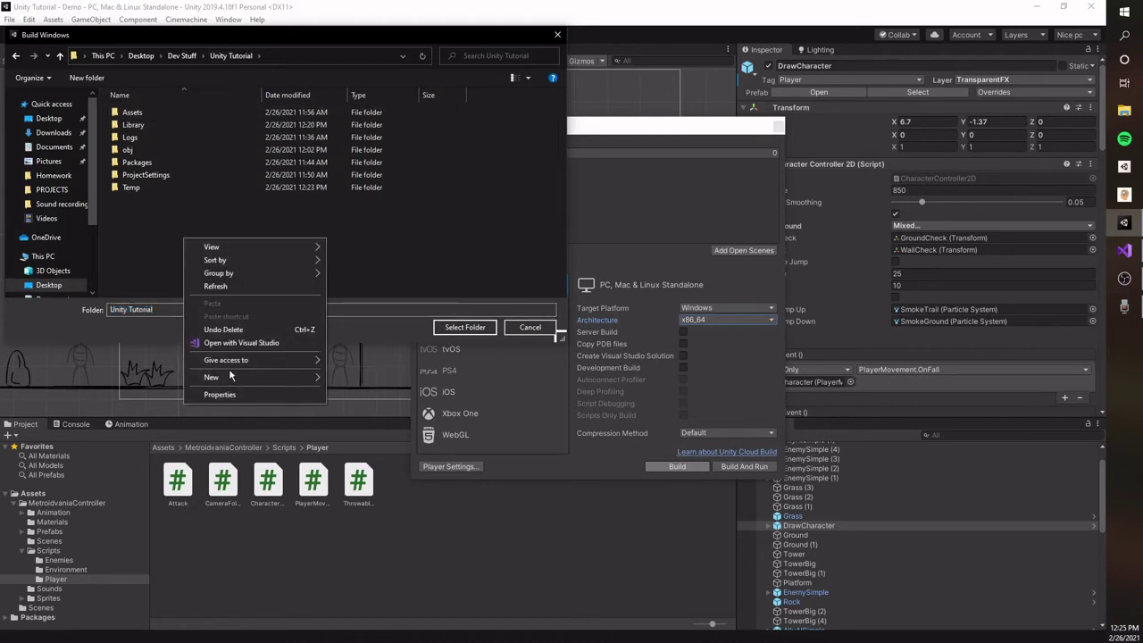
{"action": "mouse_move", "coordinate": [229, 376]}
{"action": "left_click", "coordinate": [379, 381]}
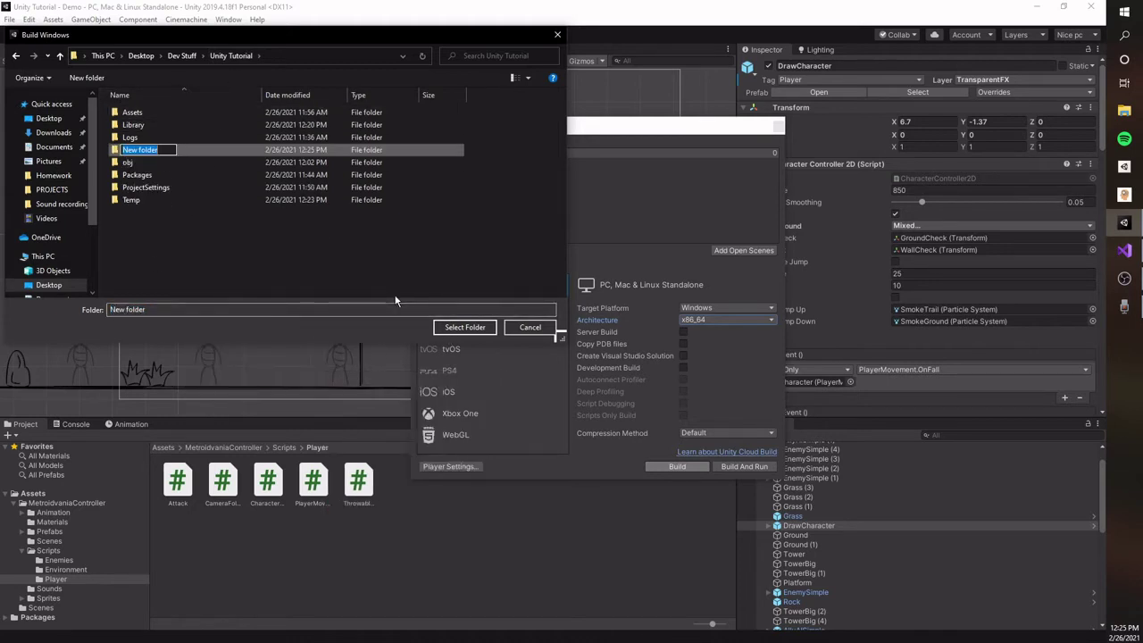
{"action": "type", "text": "Builds"}
{"action": "key", "text": "Return"}
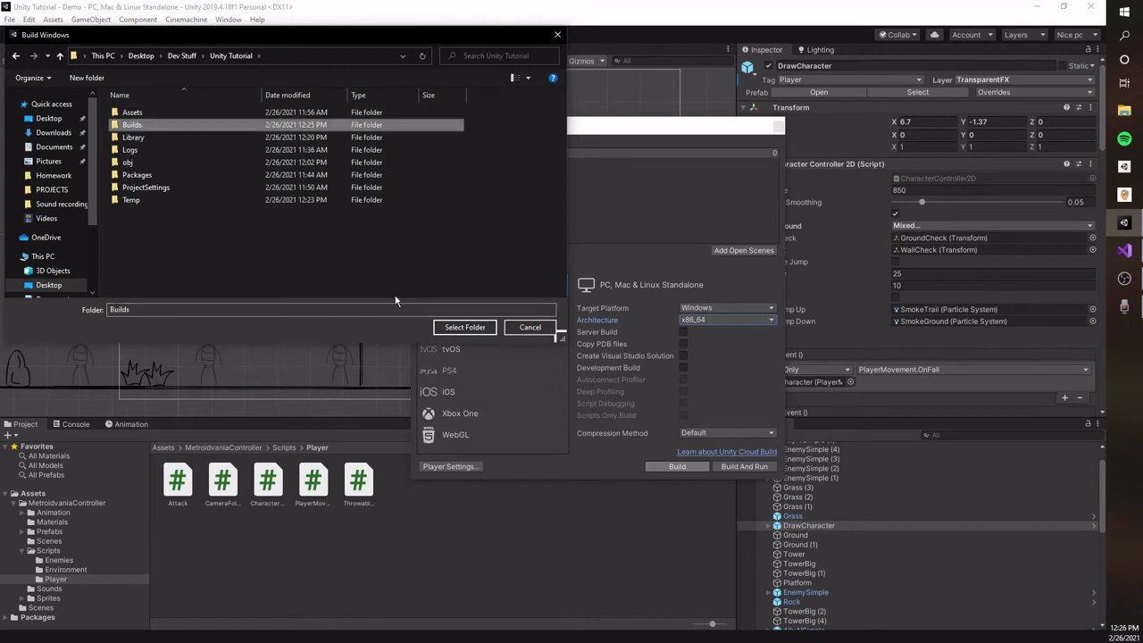
Step: Create a folder named PC Builds inside the Builds folder
{"action": "double_click", "coordinate": [437, 124]}
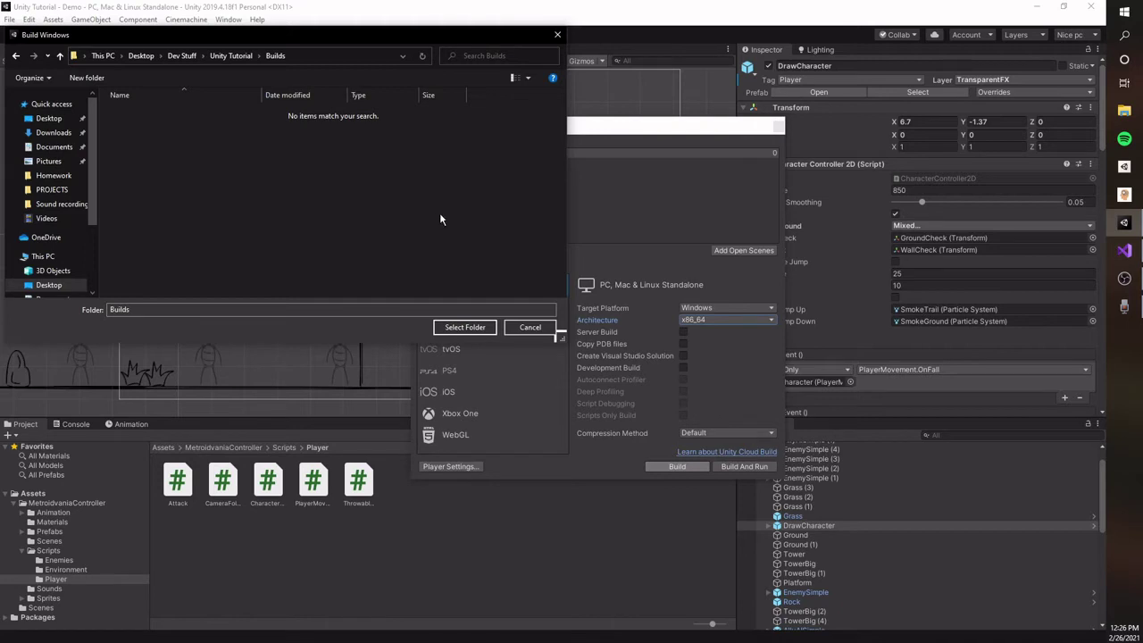
{"action": "right_click", "coordinate": [281, 189]}
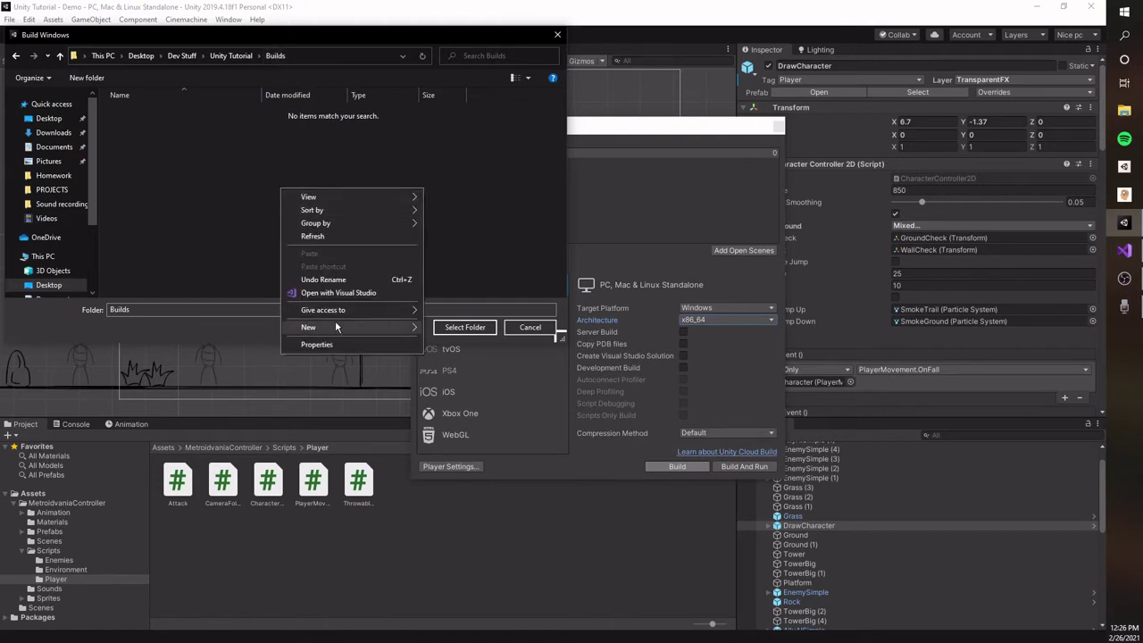
{"action": "mouse_move", "coordinate": [340, 328]}
{"action": "left_click", "coordinate": [444, 327]}
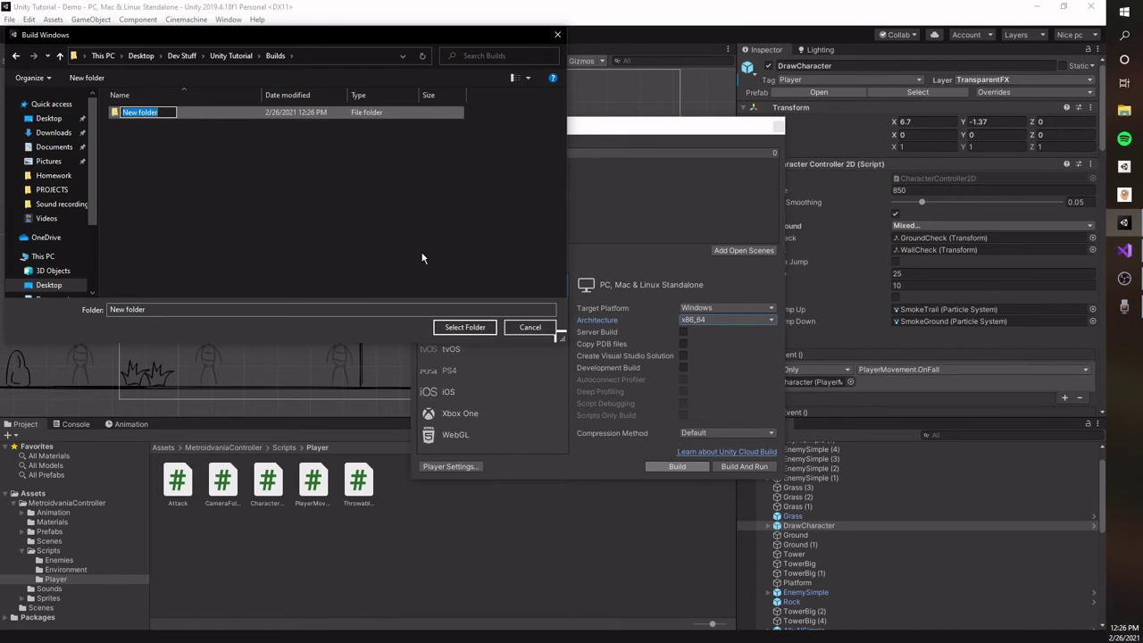
{"action": "type", "text": "PC Builds"}
{"action": "key", "text": "Return"}
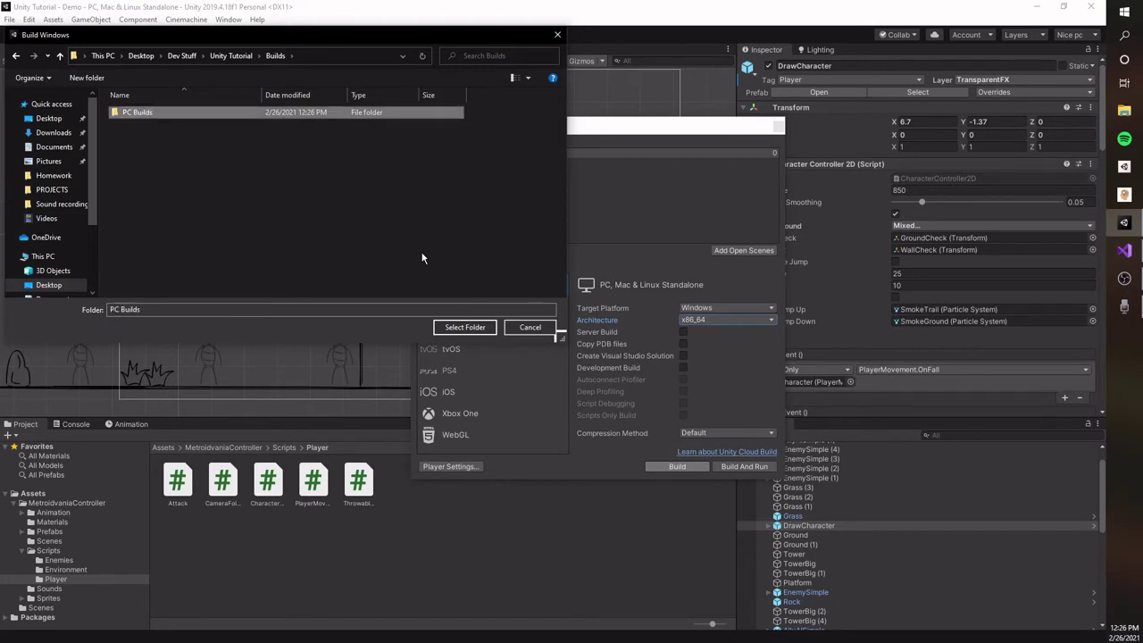
Step: Create a Version 1 folder inside PC Builds and build the Windows game into it
{"action": "double_click", "coordinate": [362, 113]}
{"action": "right_click", "coordinate": [242, 194]}
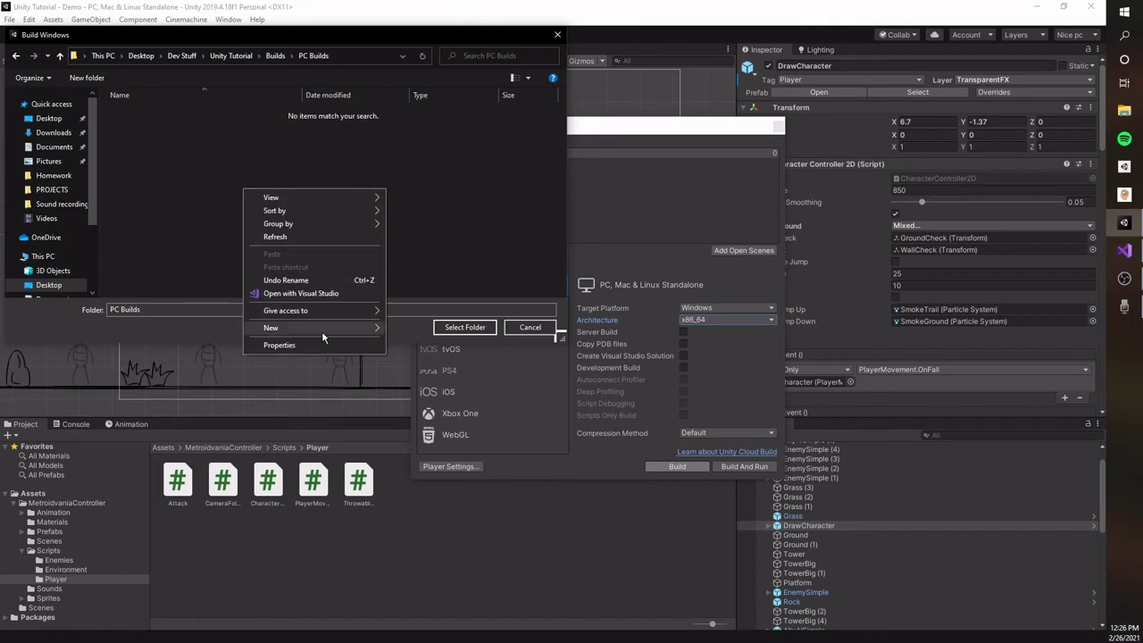
{"action": "mouse_move", "coordinate": [309, 327]}
{"action": "left_click", "coordinate": [413, 329]}
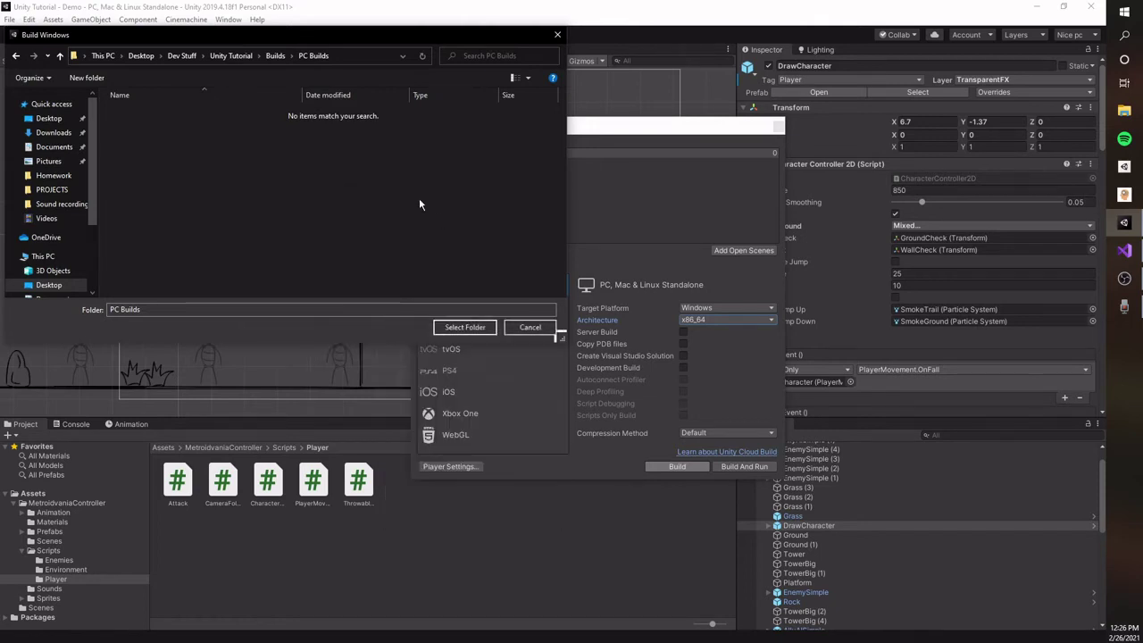
{"action": "type", "text": "Version 1"}
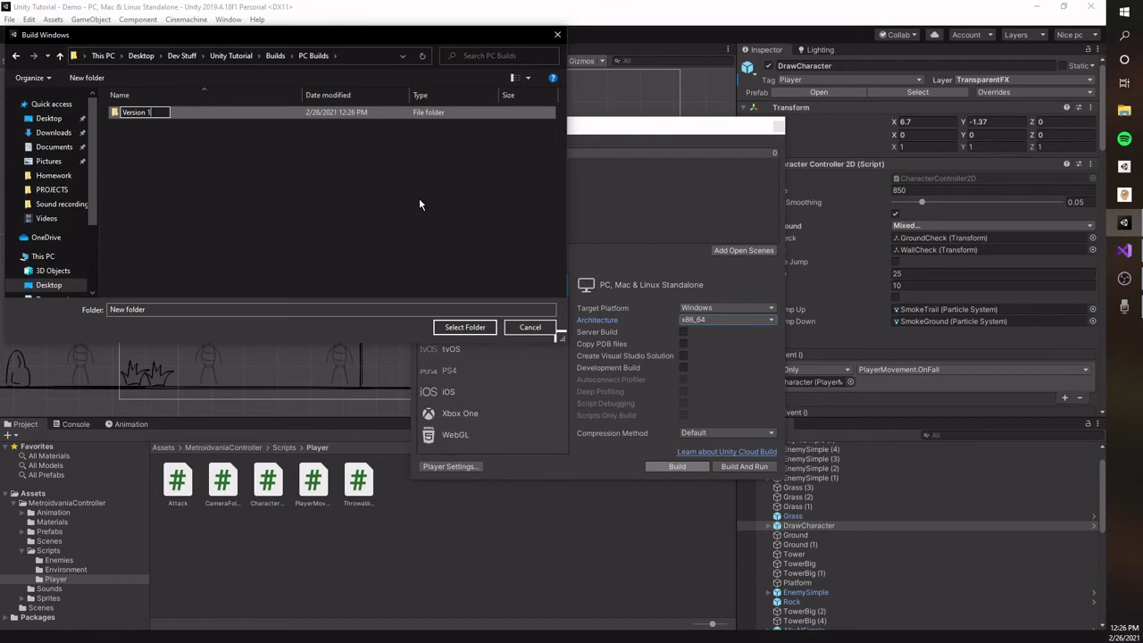
{"action": "key", "text": "Return"}
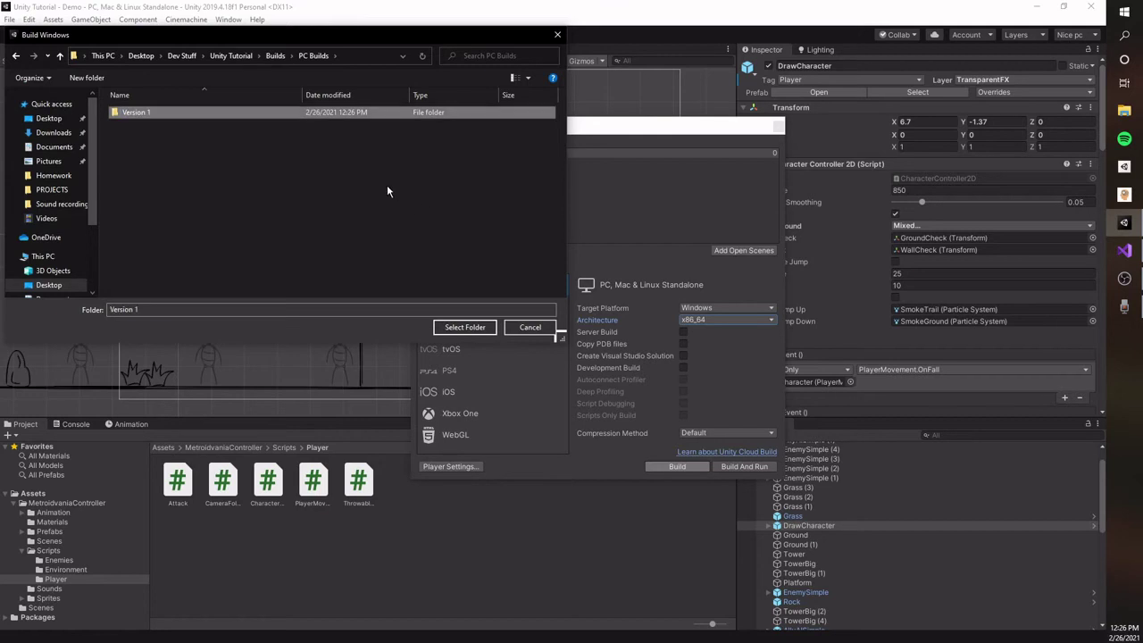
{"action": "left_click", "coordinate": [464, 327]}
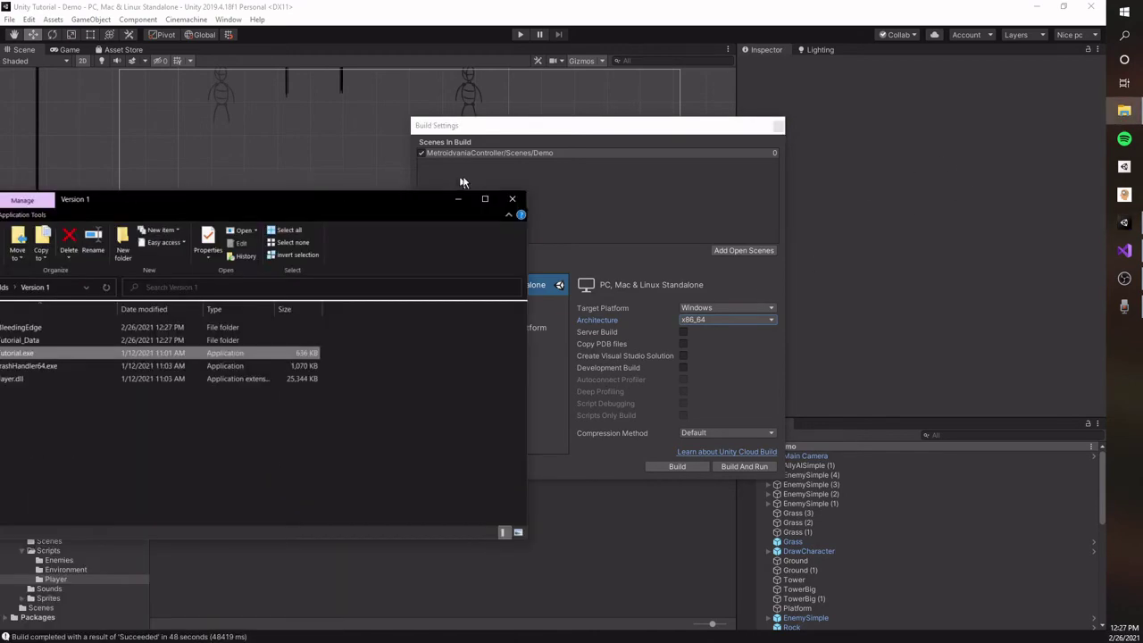
Step: Bring the Version 1 output folder fully into view and launch Unity Tutorial.exe from it
{"action": "left_click_drag", "start_coordinate": [462, 182], "coordinate": [602, 176]}
{"action": "left_click", "coordinate": [508, 420]}
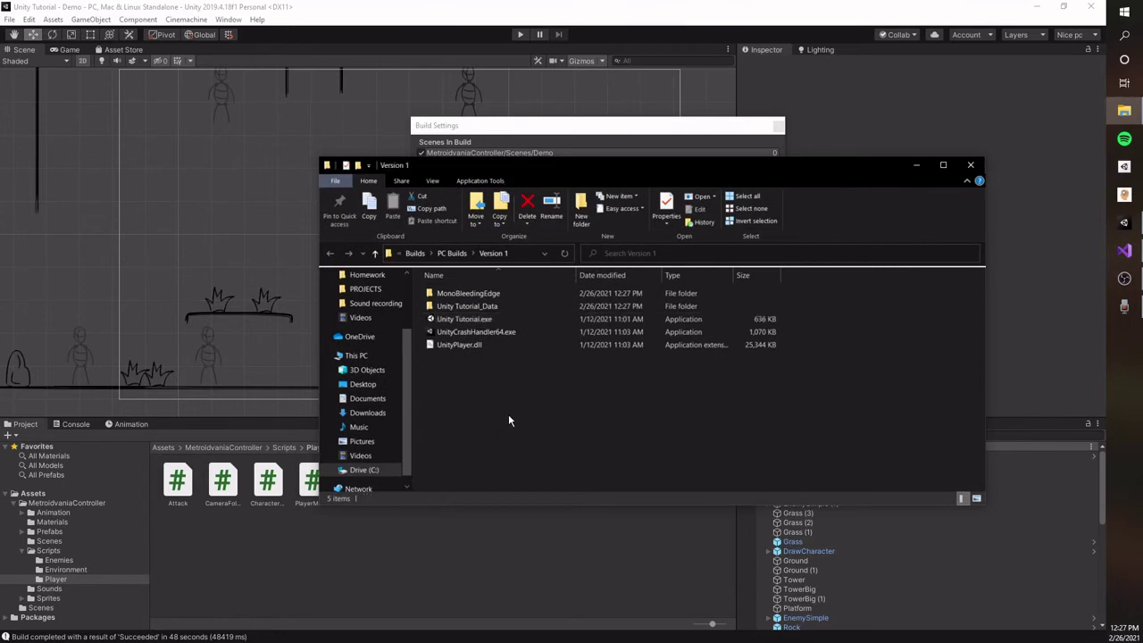
{"action": "left_click", "coordinate": [487, 320]}
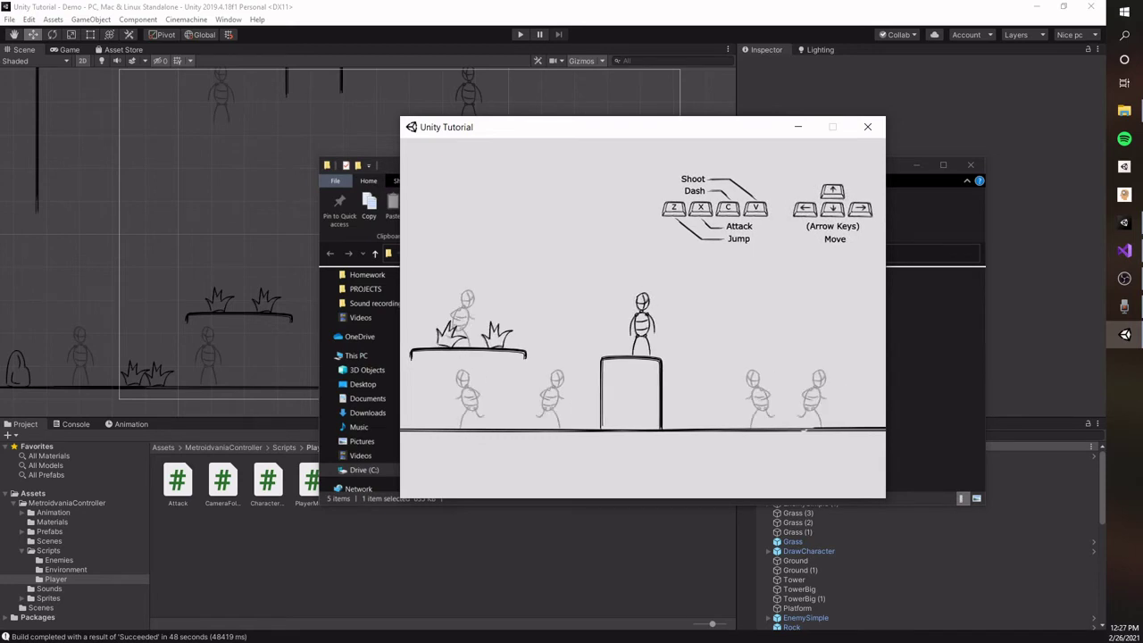
Step: Play-test the built game by moving, attacking and jumping with the character, and close the game and its output folder
{"action": "key", "text": "Right"}
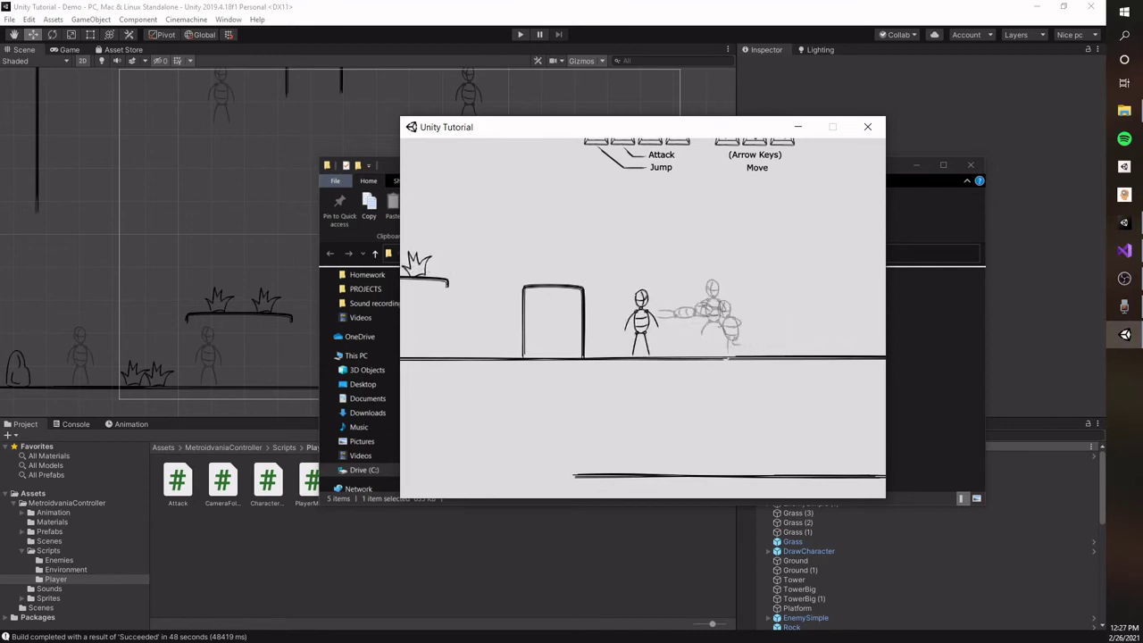
{"action": "key", "text": "x"}
{"action": "key", "text": "x"}
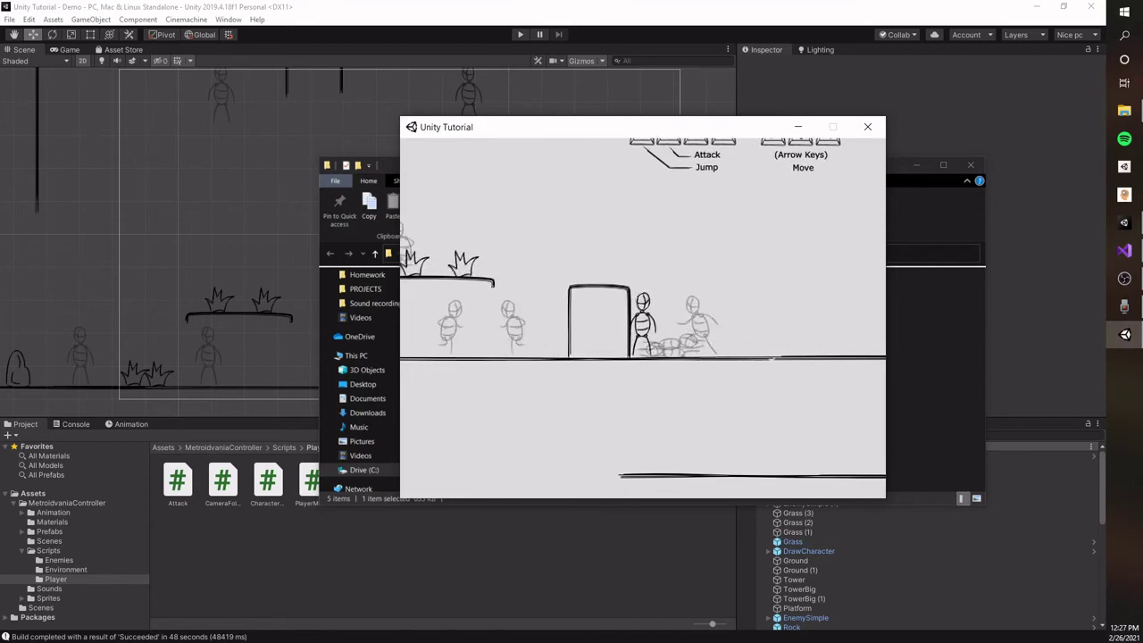
{"action": "key", "text": "x"}
{"action": "key", "text": "x"}
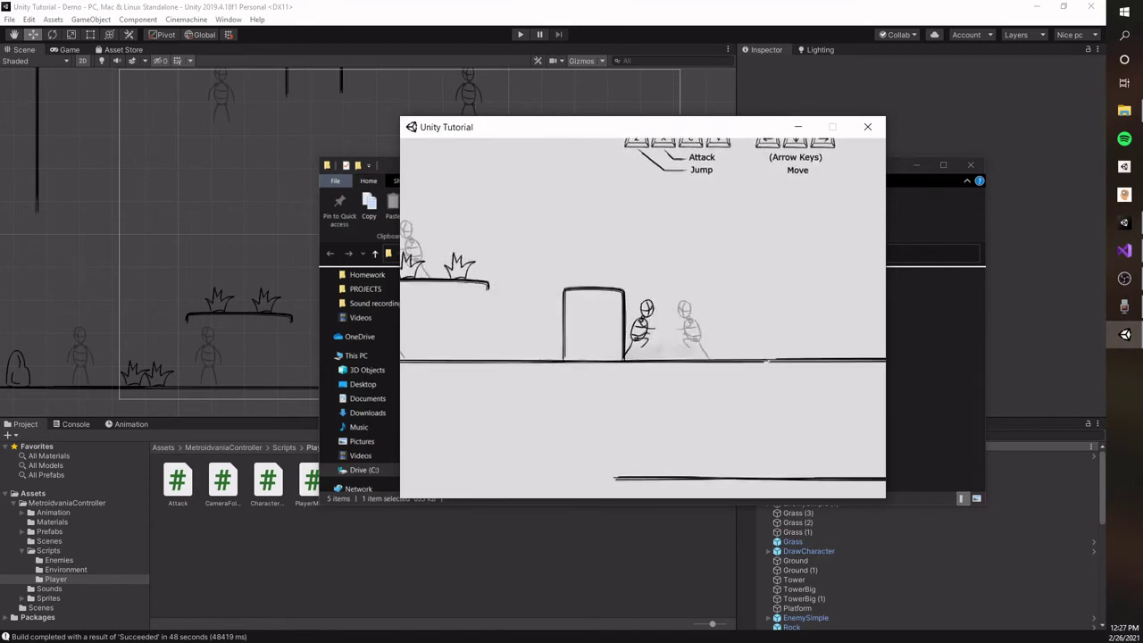
{"action": "key", "text": "Right"}
{"action": "key", "text": "x"}
{"action": "key", "text": "Right"}
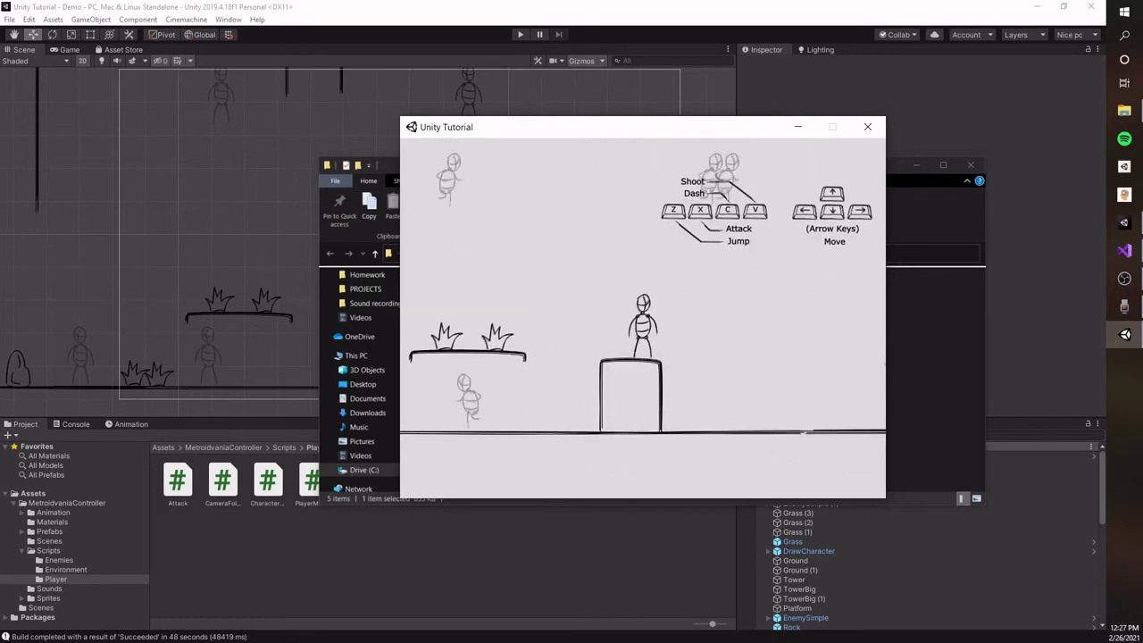
{"action": "key", "text": "z"}
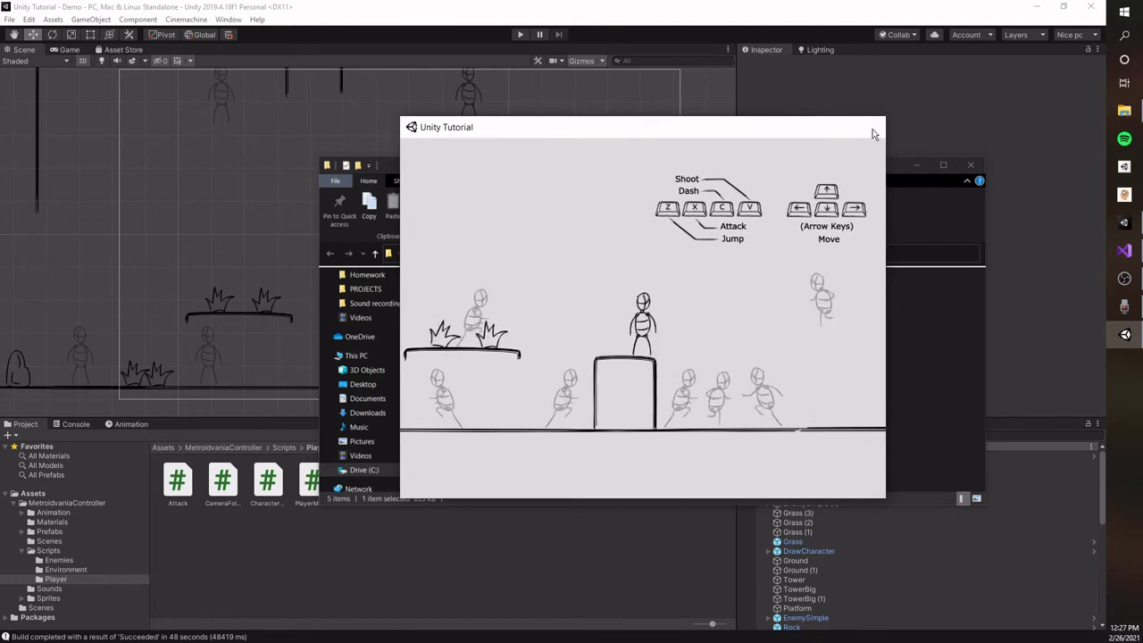
{"action": "left_click", "coordinate": [869, 128]}
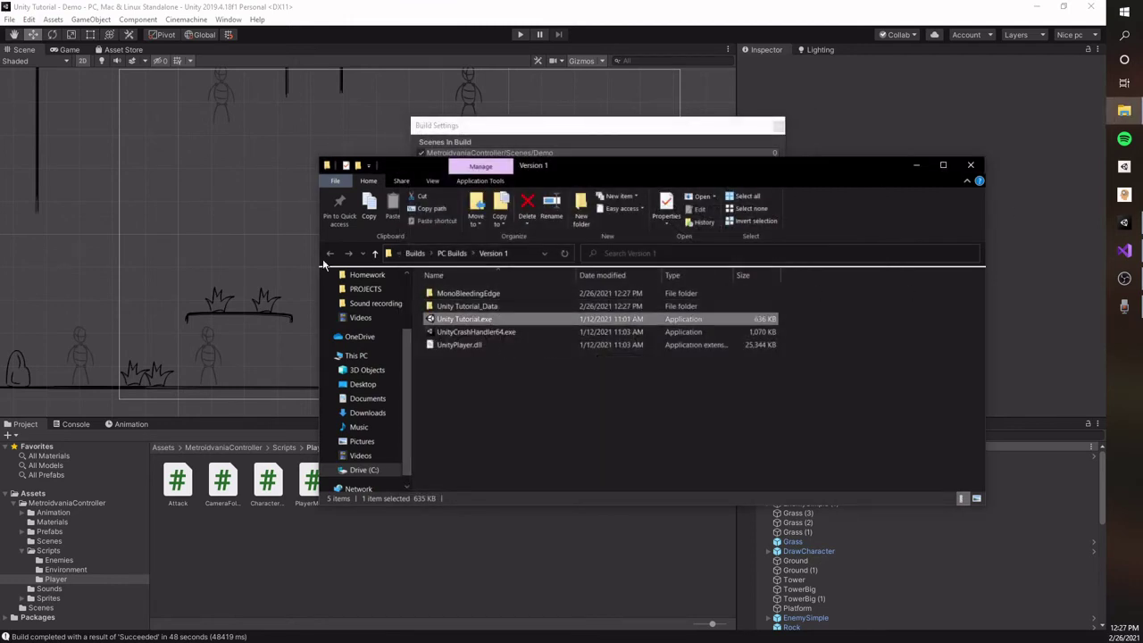
{"action": "left_click", "coordinate": [971, 164]}
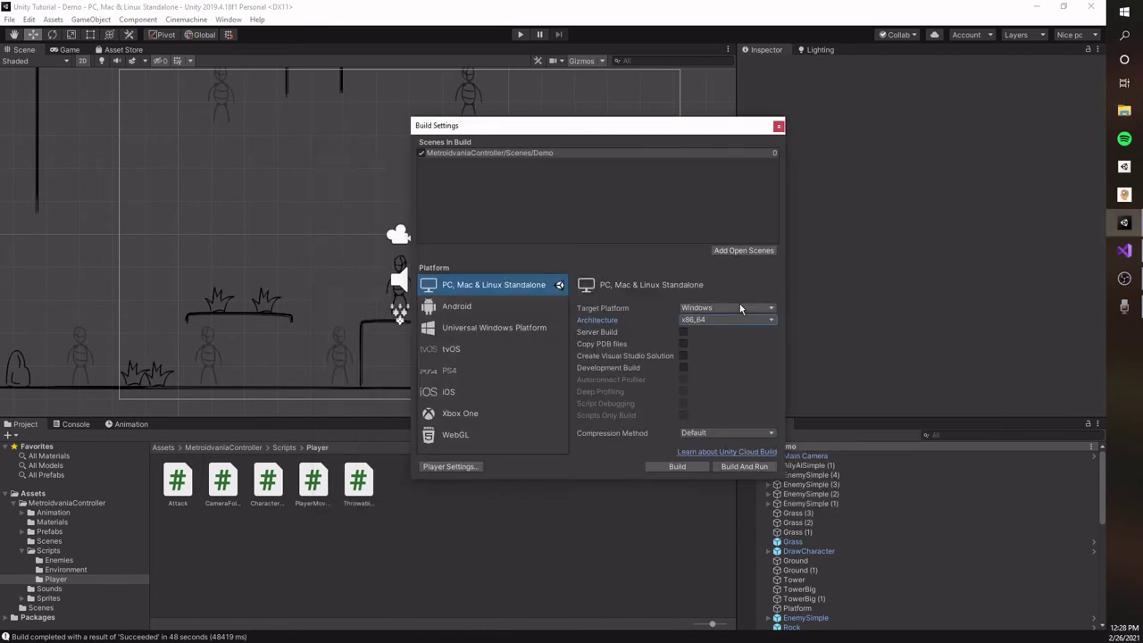
Step: Set the standalone build's target platform to Mac OS X
{"action": "mouse_move", "coordinate": [577, 128]}
{"action": "left_mouse_down"}
{"action": "mouse_move", "coordinate": [521, 138]}
{"action": "mouse_move", "coordinate": [578, 114]}
{"action": "left_mouse_up"}
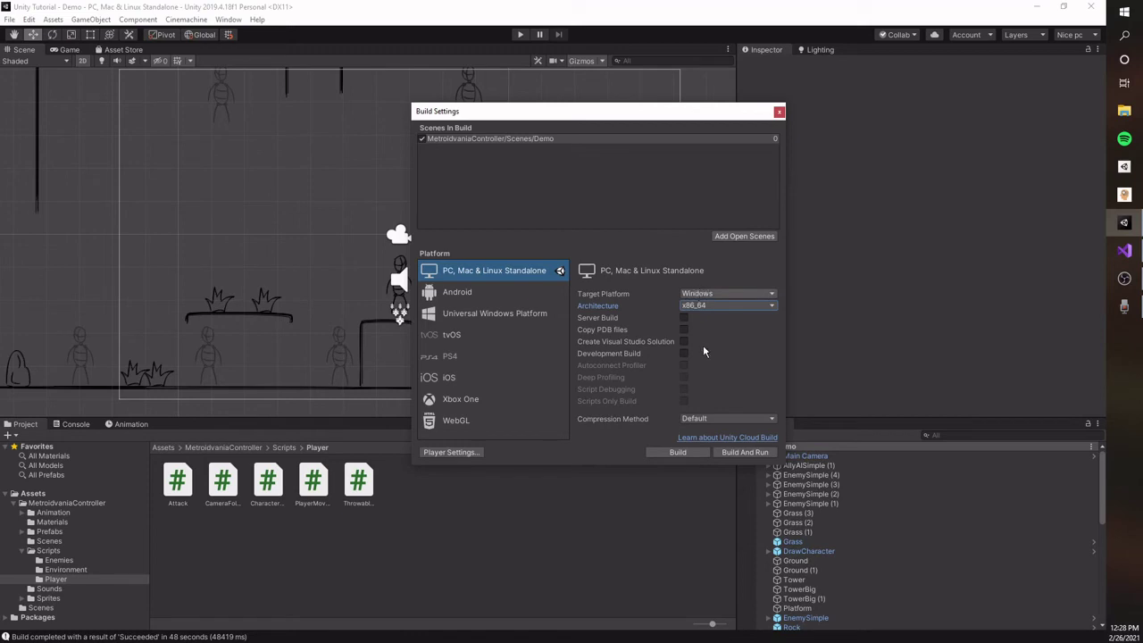
{"action": "left_click", "coordinate": [706, 294]}
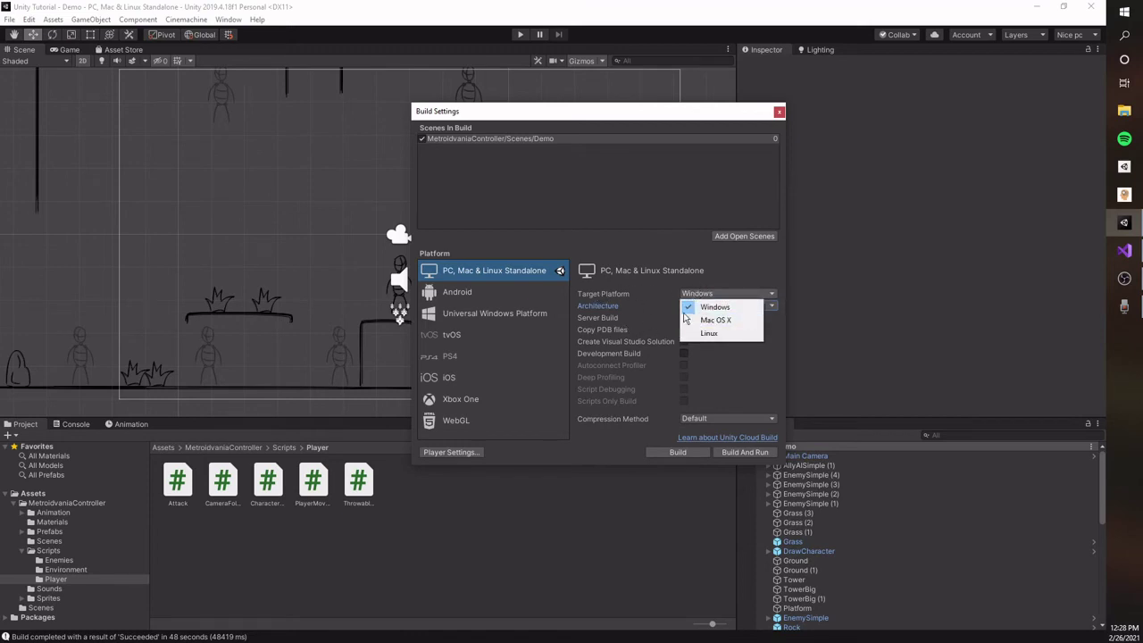
{"action": "left_click", "coordinate": [715, 326]}
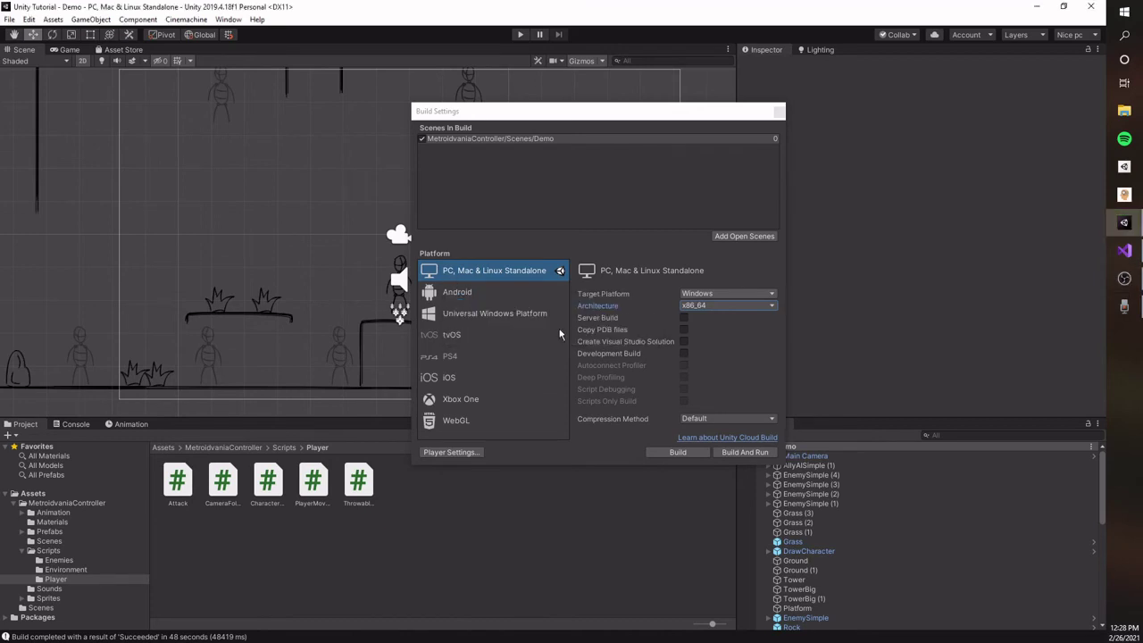
{"action": "left_click", "coordinate": [728, 293]}
{"action": "left_click", "coordinate": [701, 319]}
{"action": "left_click", "coordinate": [728, 293]}
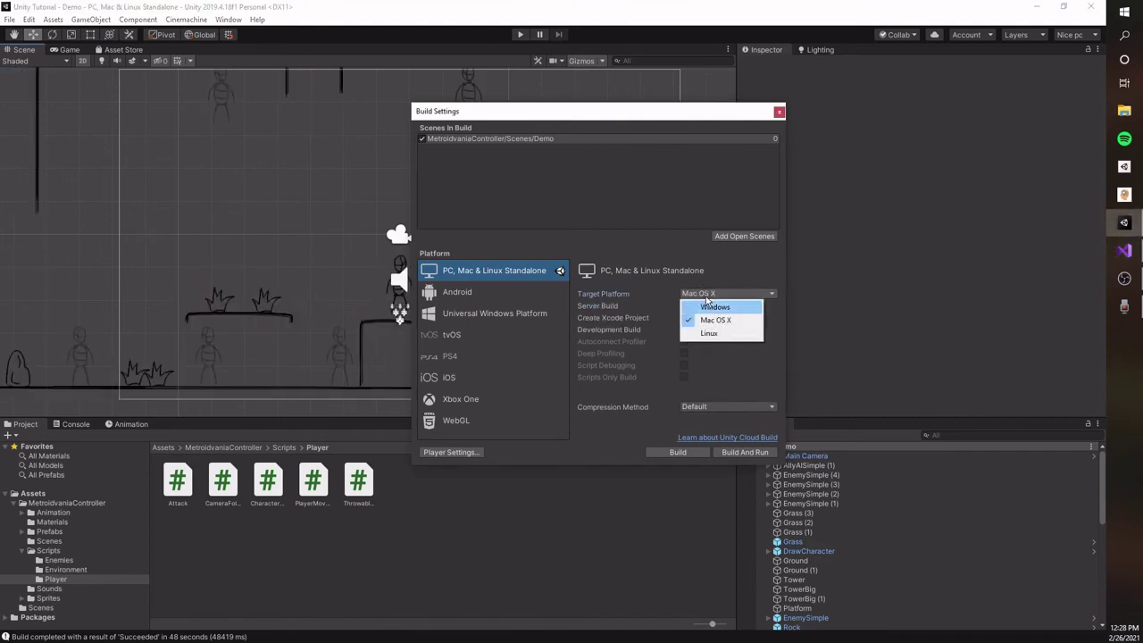
{"action": "left_click", "coordinate": [702, 288]}
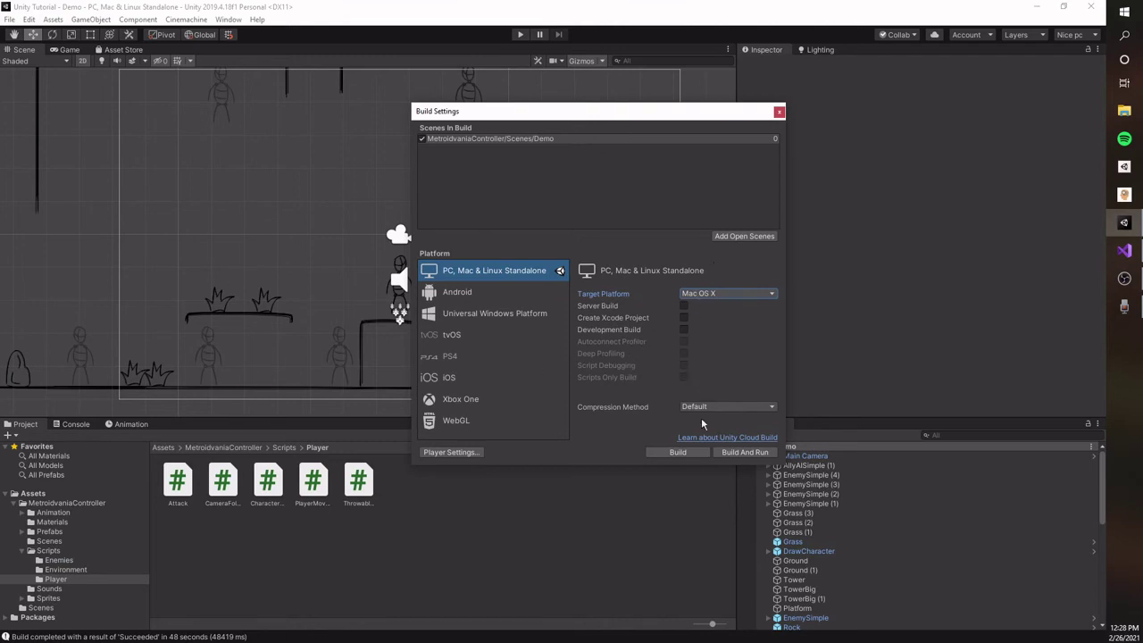
Step: Start the Mac OS X build and create a folder named Mac Builds inside the Builds folder
{"action": "left_click", "coordinate": [666, 451]}
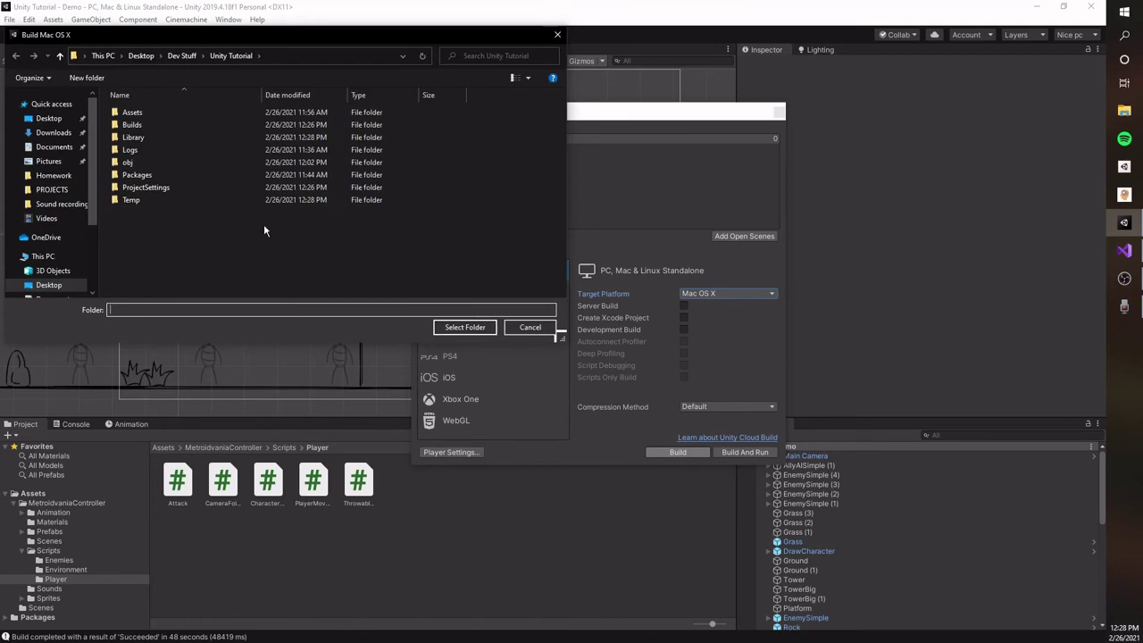
{"action": "double_click", "coordinate": [127, 125]}
{"action": "right_click", "coordinate": [158, 167]}
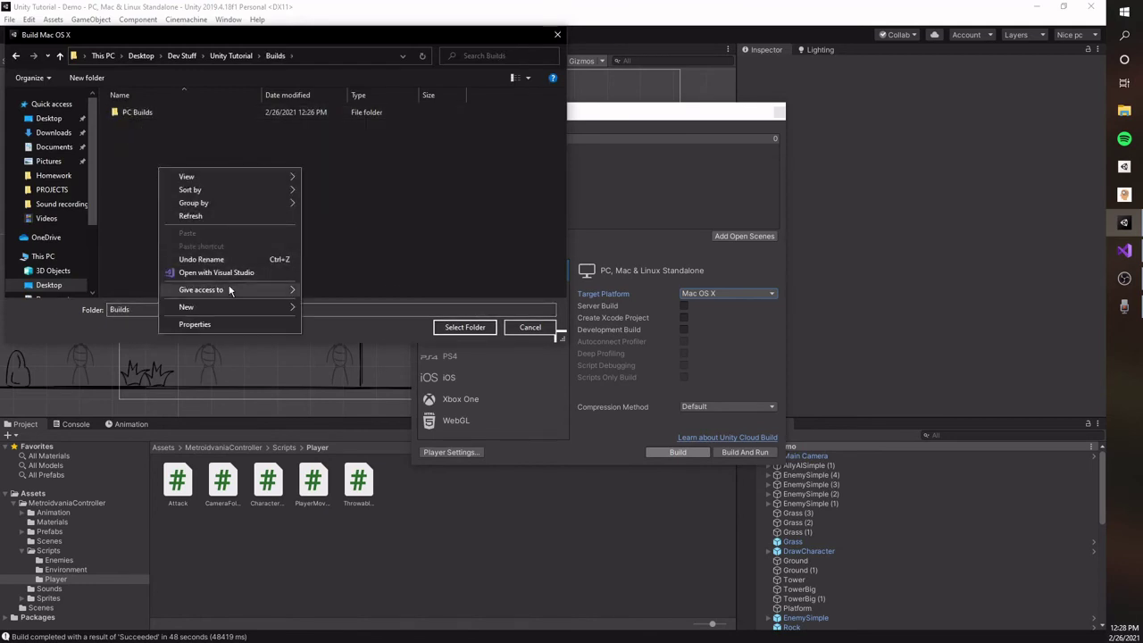
{"action": "mouse_move", "coordinate": [239, 311]}
{"action": "left_click", "coordinate": [323, 308]}
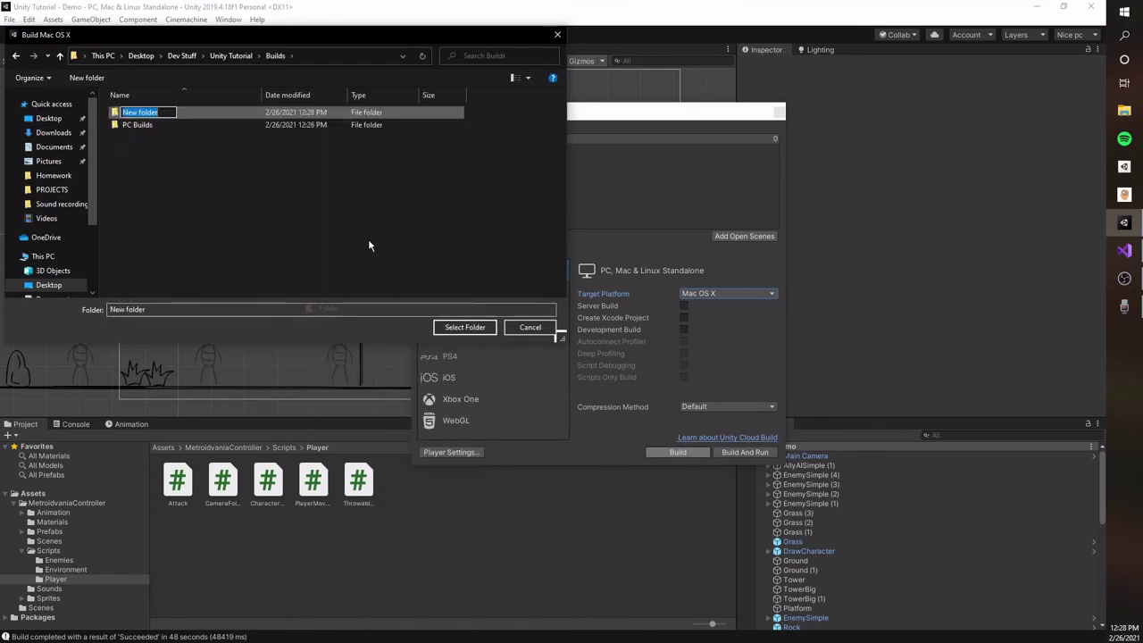
{"action": "type", "text": "Mac Buil"}
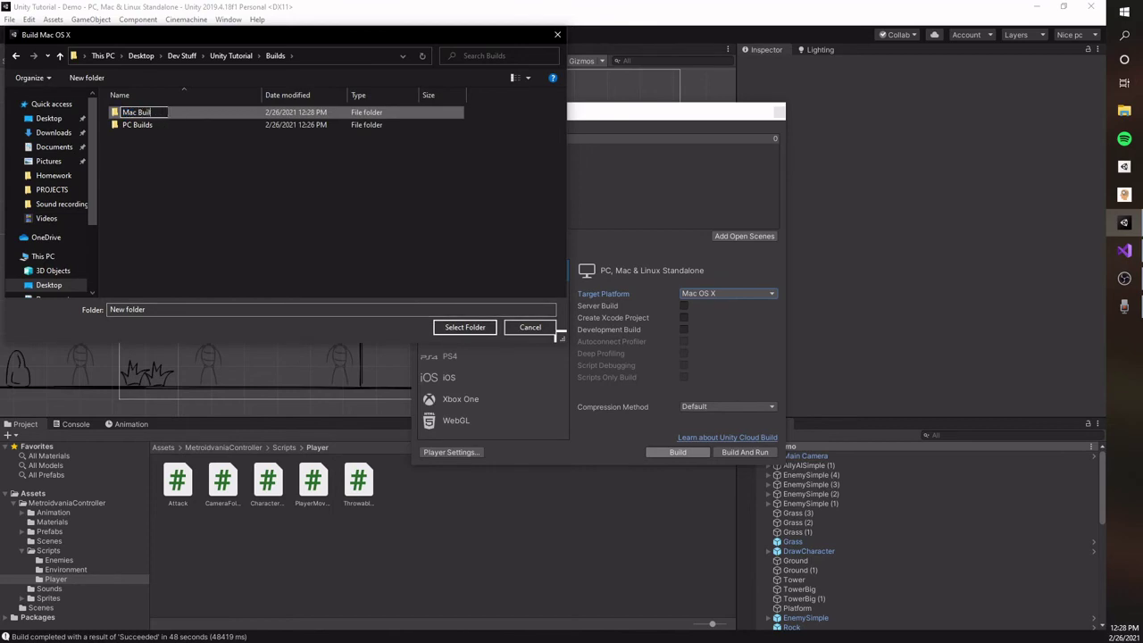
{"action": "type", "text": "ds"}
{"action": "key", "text": "Return"}
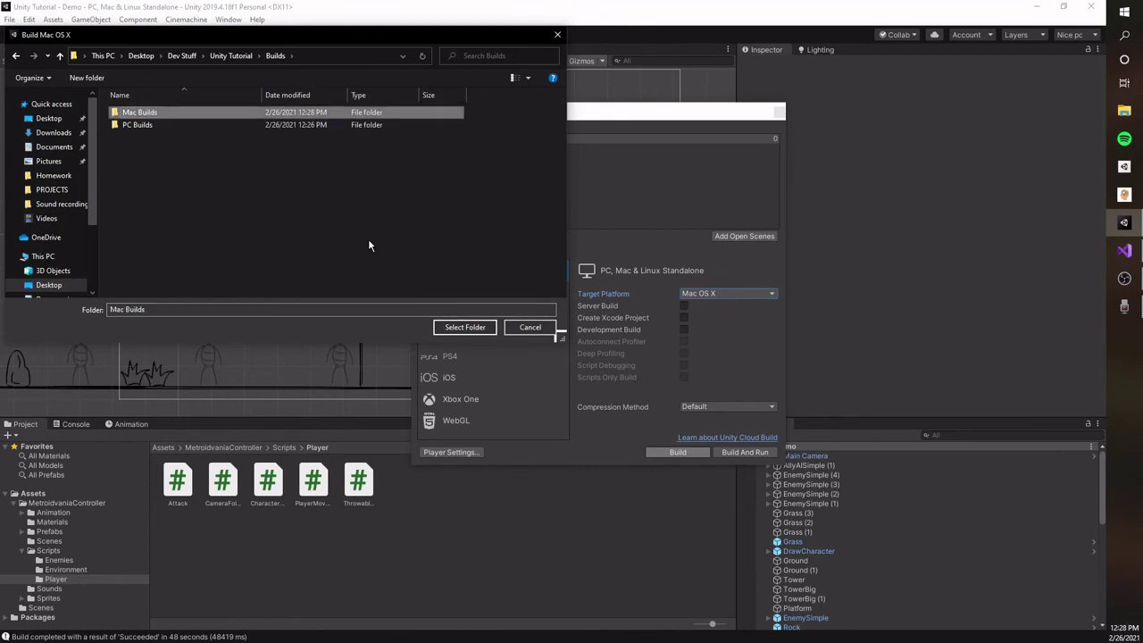
Step: Create a Version 1 folder inside Mac Builds and build the Mac OS X game with it as the destination
{"action": "double_click", "coordinate": [352, 115]}
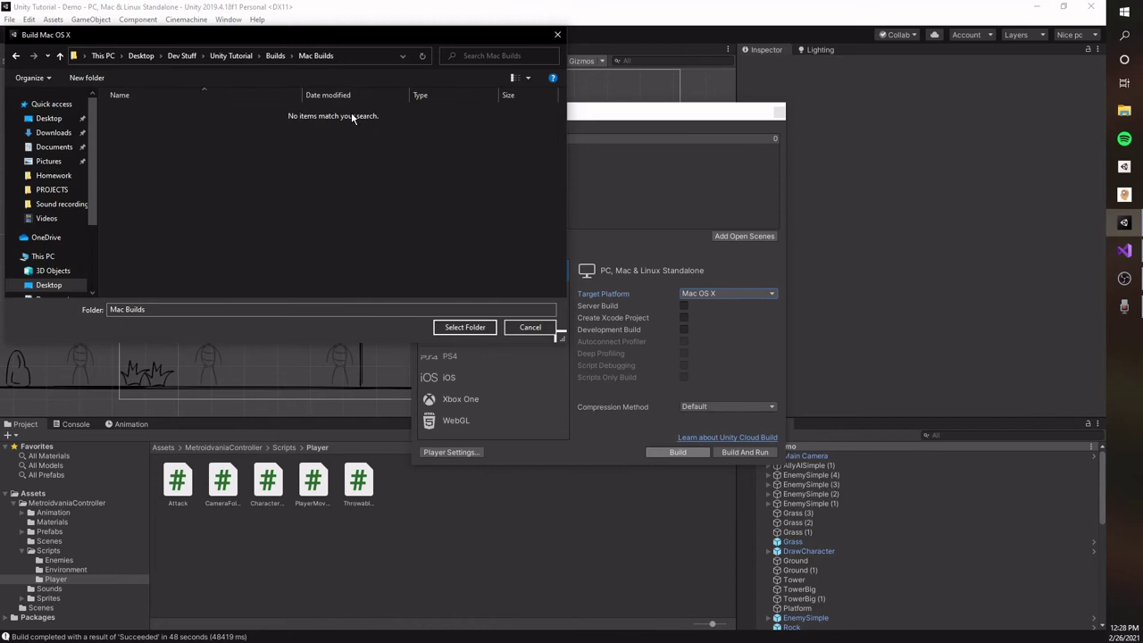
{"action": "right_click", "coordinate": [225, 177]}
{"action": "mouse_move", "coordinate": [264, 325]}
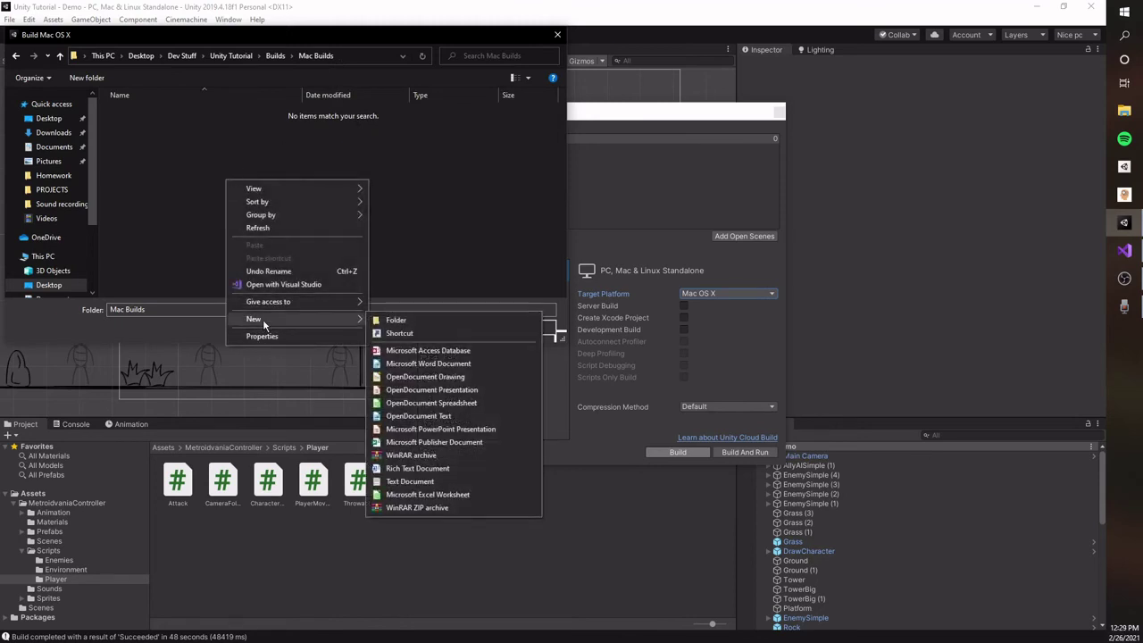
{"action": "left_click", "coordinate": [390, 319]}
{"action": "type", "text": "Ver"}
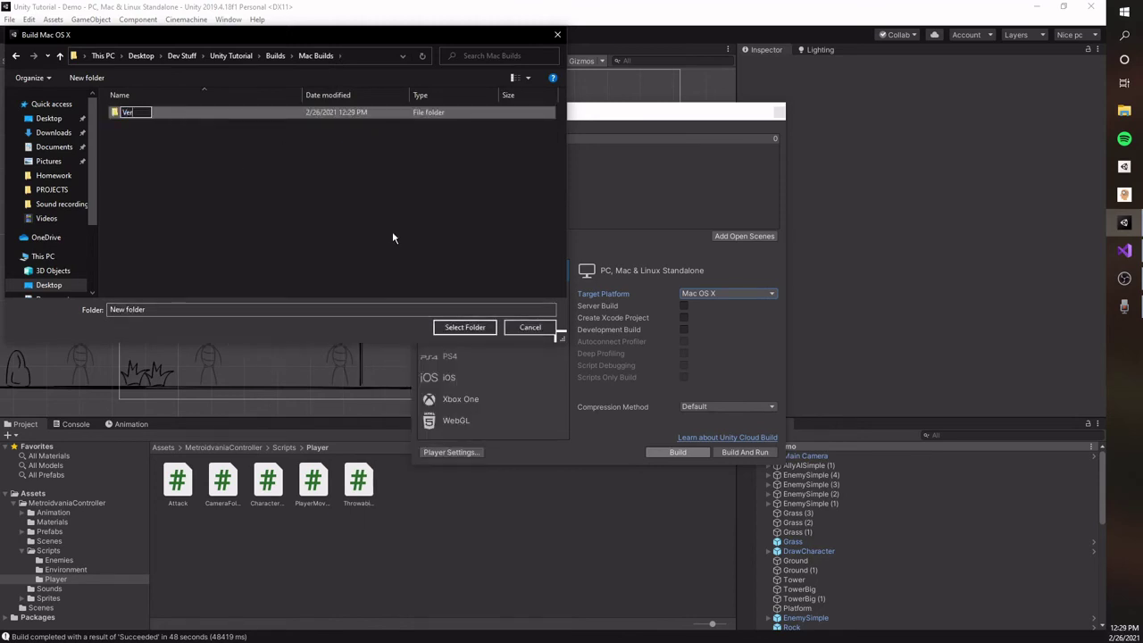
{"action": "type", "text": "sion 1"}
{"action": "key", "text": "Return"}
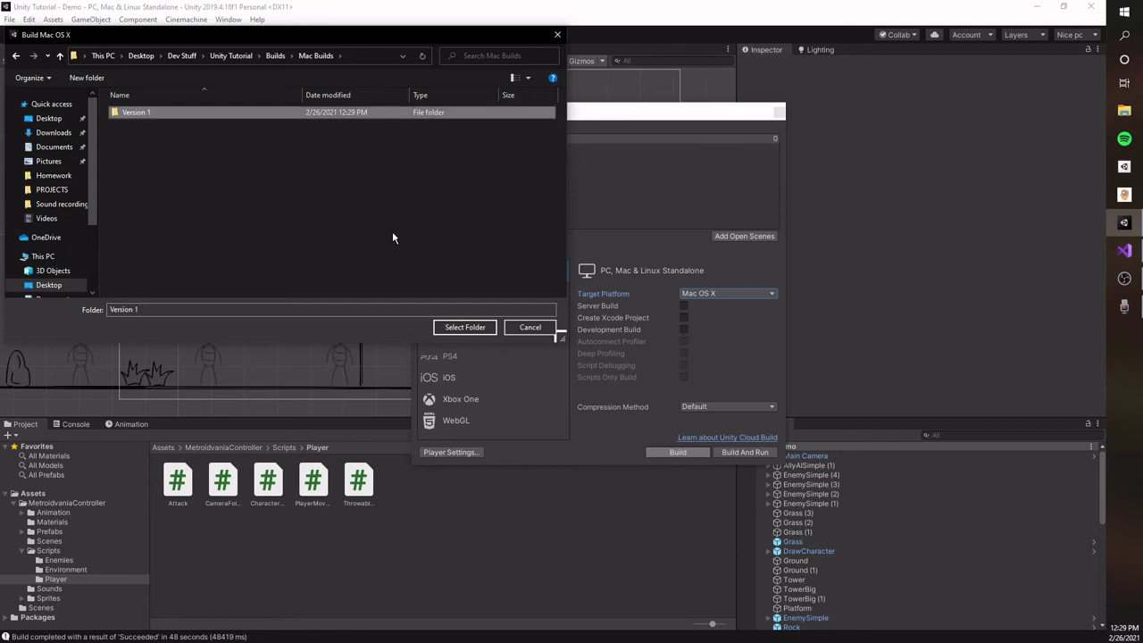
{"action": "double_click", "coordinate": [362, 115]}
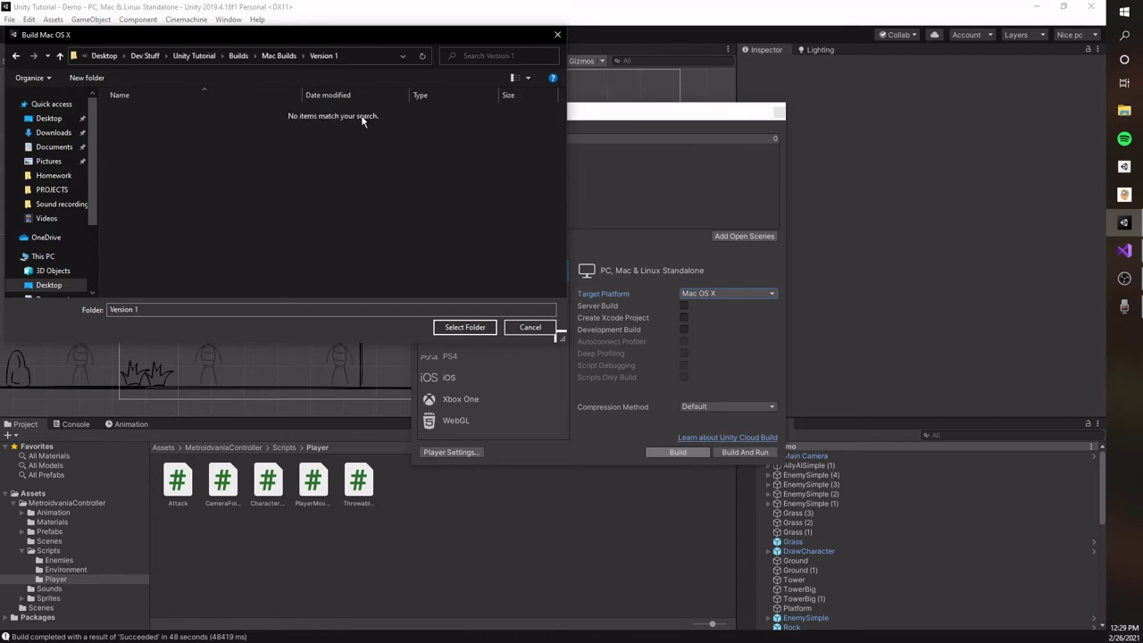
{"action": "left_click", "coordinate": [464, 326]}
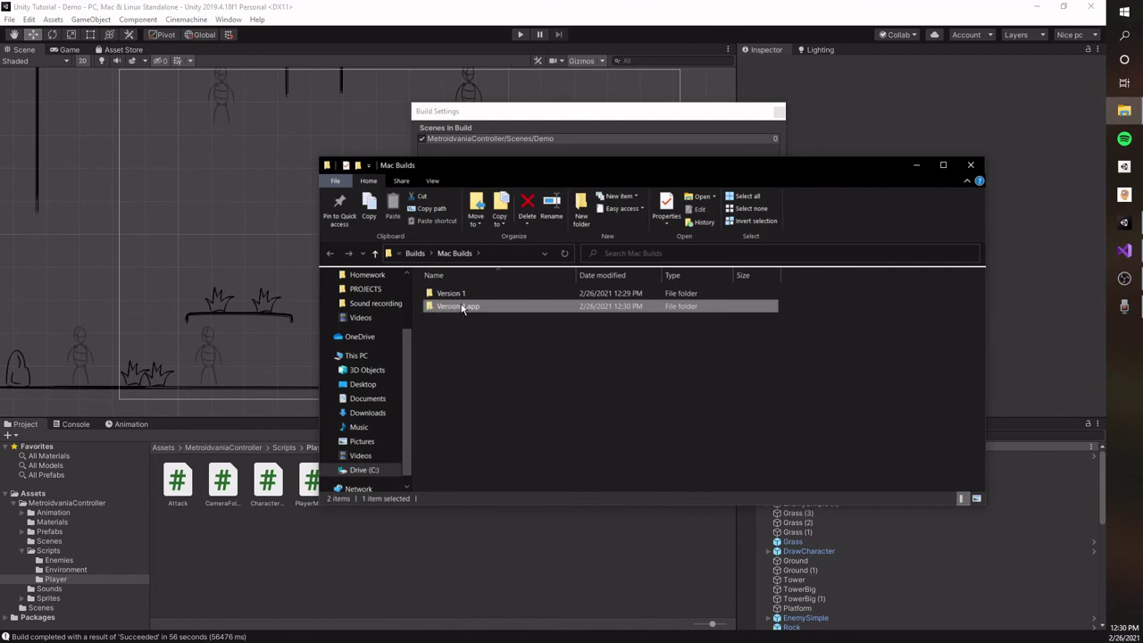
Step: Check inside the Version 1 folder in Mac Builds, and delete that folder
{"action": "double_click", "coordinate": [460, 294]}
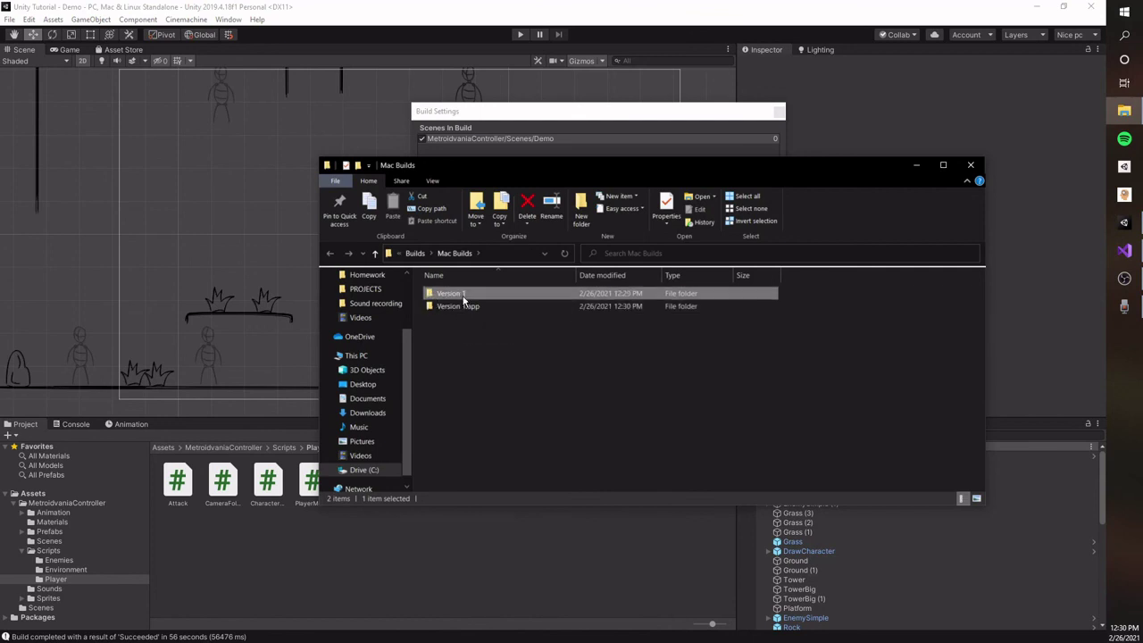
{"action": "left_click", "coordinate": [329, 253]}
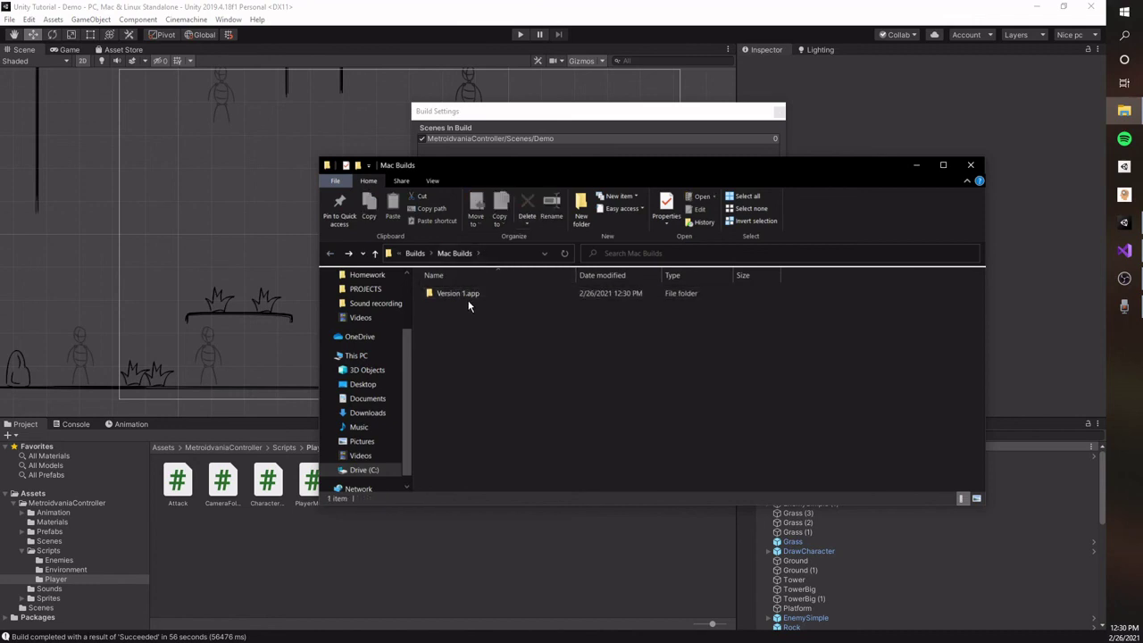
Step: Examine the Version 1.app folder, including its Contents and MacOS subfolders, and return to the Mac Builds folder
{"action": "left_click", "coordinate": [474, 293]}
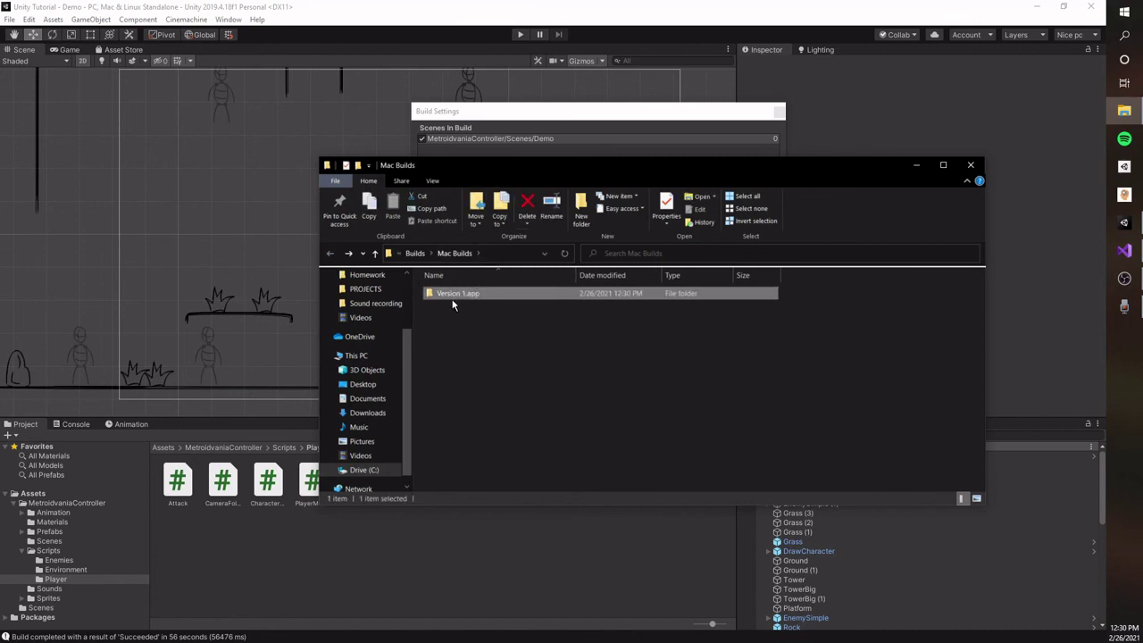
{"action": "double_click", "coordinate": [481, 297]}
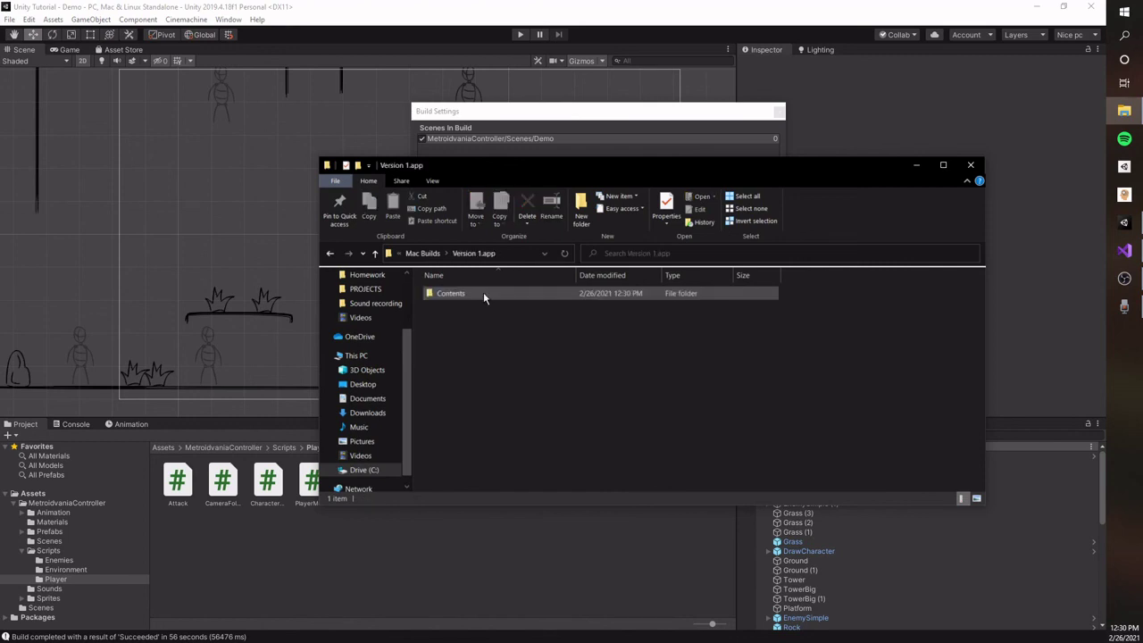
{"action": "double_click", "coordinate": [489, 290]}
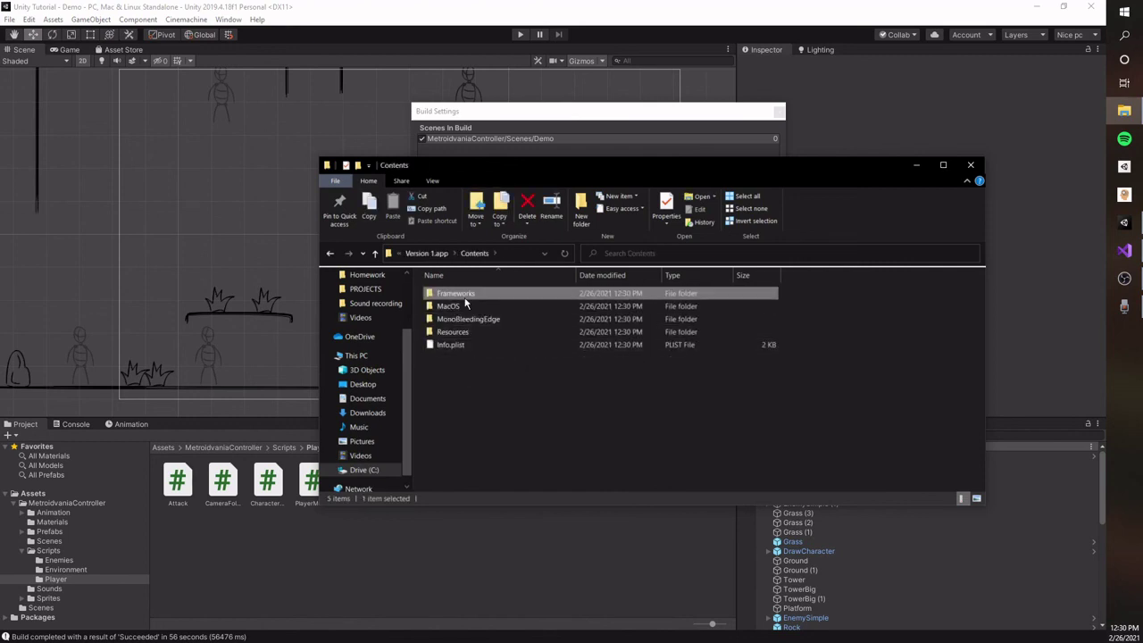
{"action": "double_click", "coordinate": [448, 305]}
{"action": "left_click", "coordinate": [329, 255]}
{"action": "left_click", "coordinate": [330, 253]}
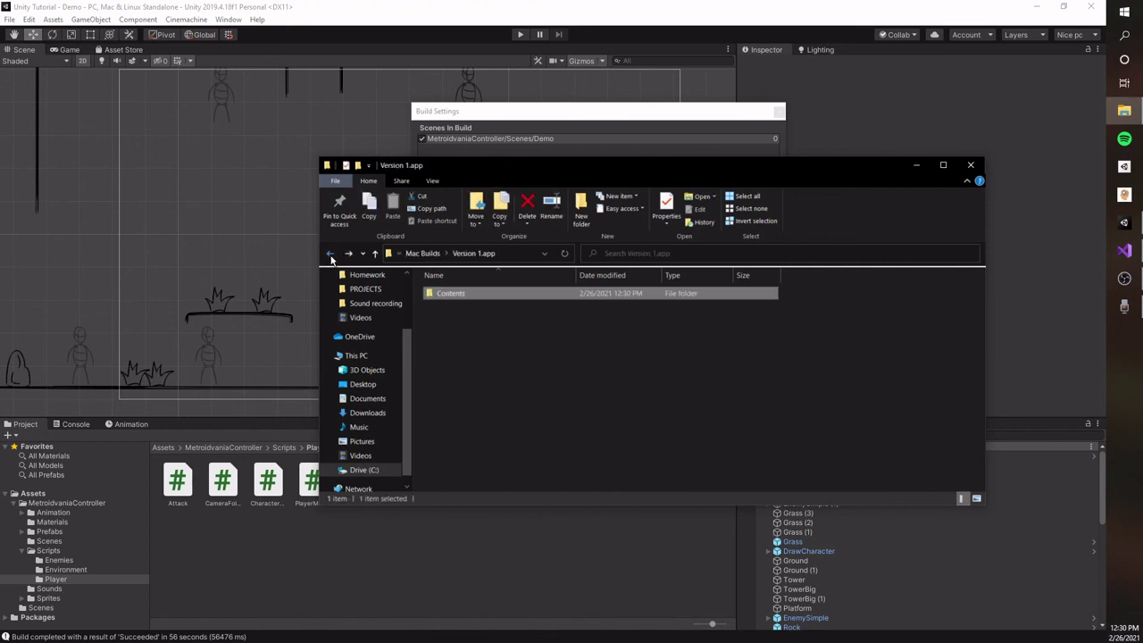
{"action": "left_click", "coordinate": [329, 254]}
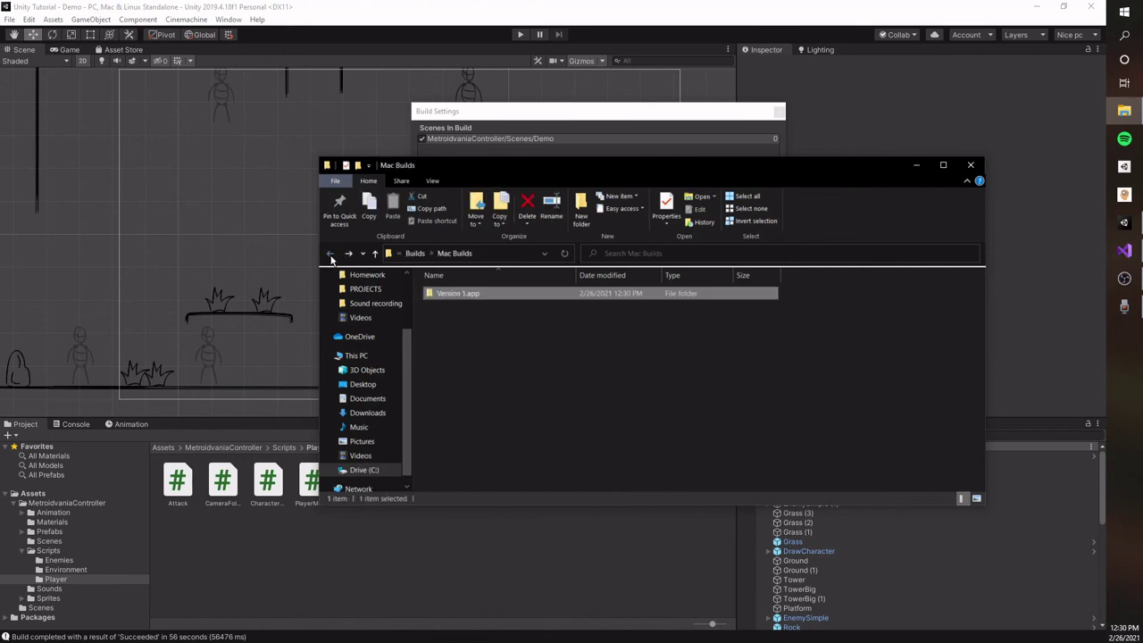
Step: Compress the Version 1.app folder into a zip archive inside Mac Builds, keeping the default archive name
{"action": "right_click", "coordinate": [469, 297]}
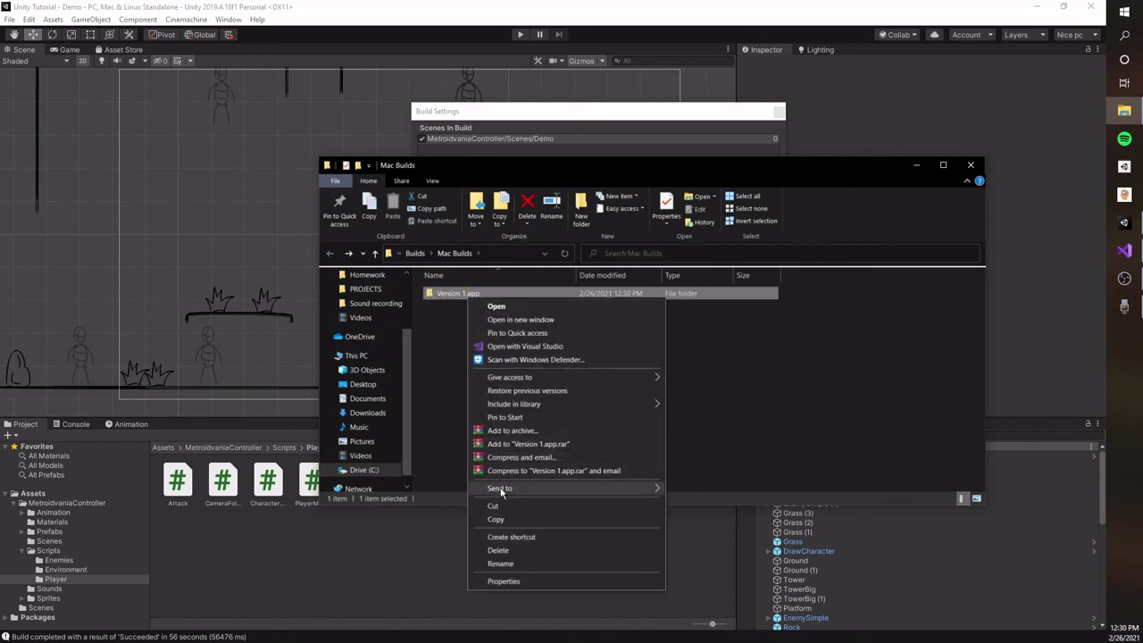
{"action": "mouse_move", "coordinate": [622, 491]}
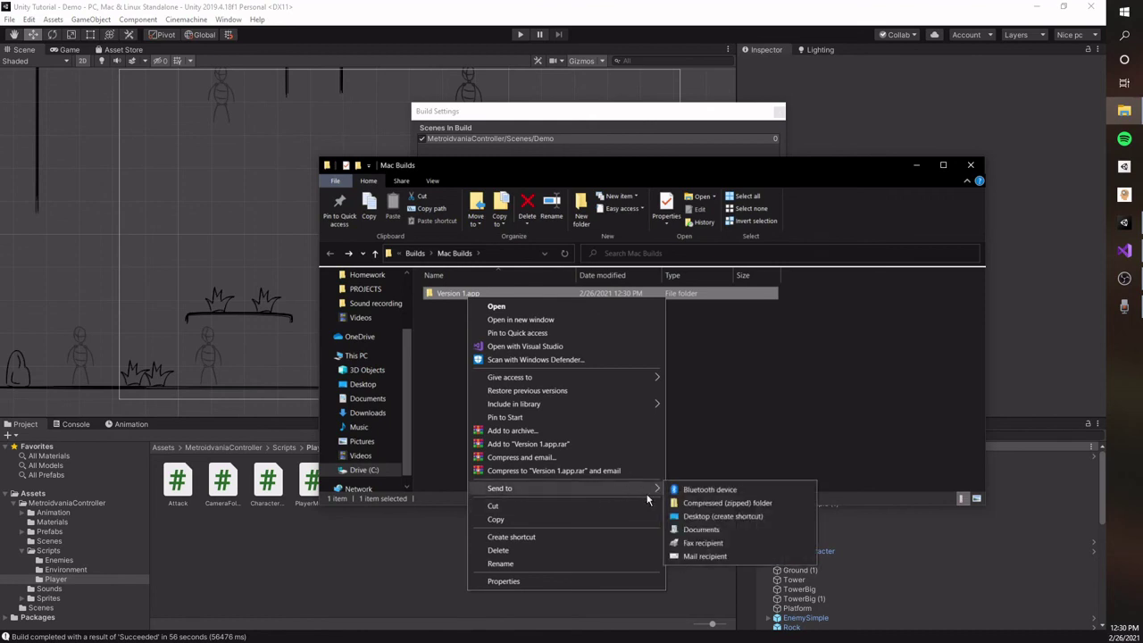
{"action": "left_click", "coordinate": [733, 503]}
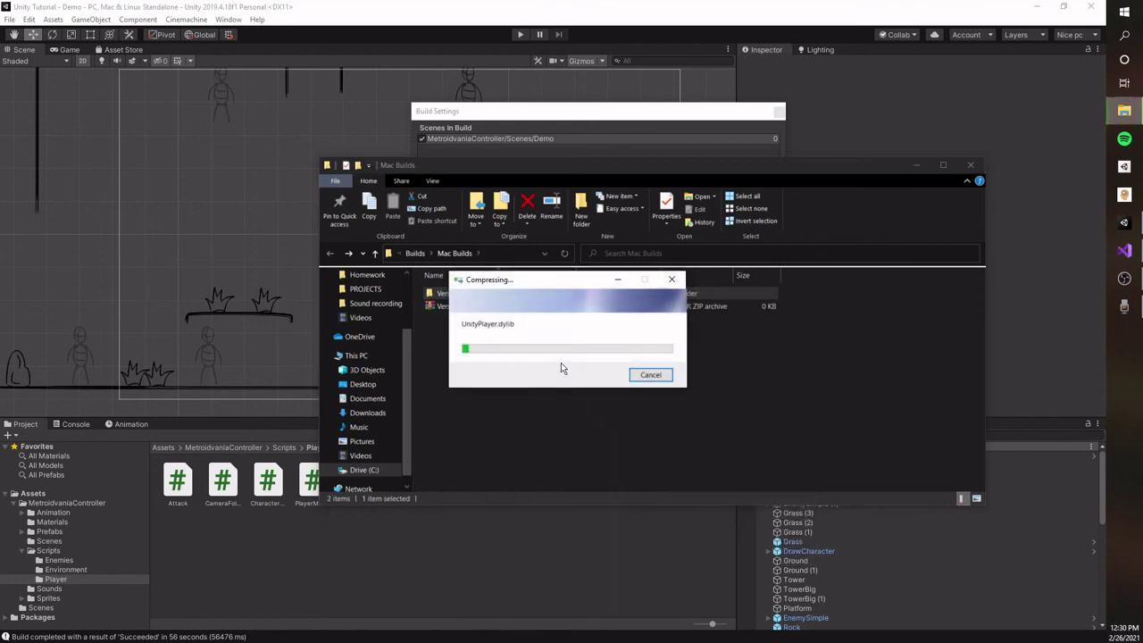
{"action": "left_click_drag", "start_coordinate": [483, 288], "coordinate": [685, 267]}
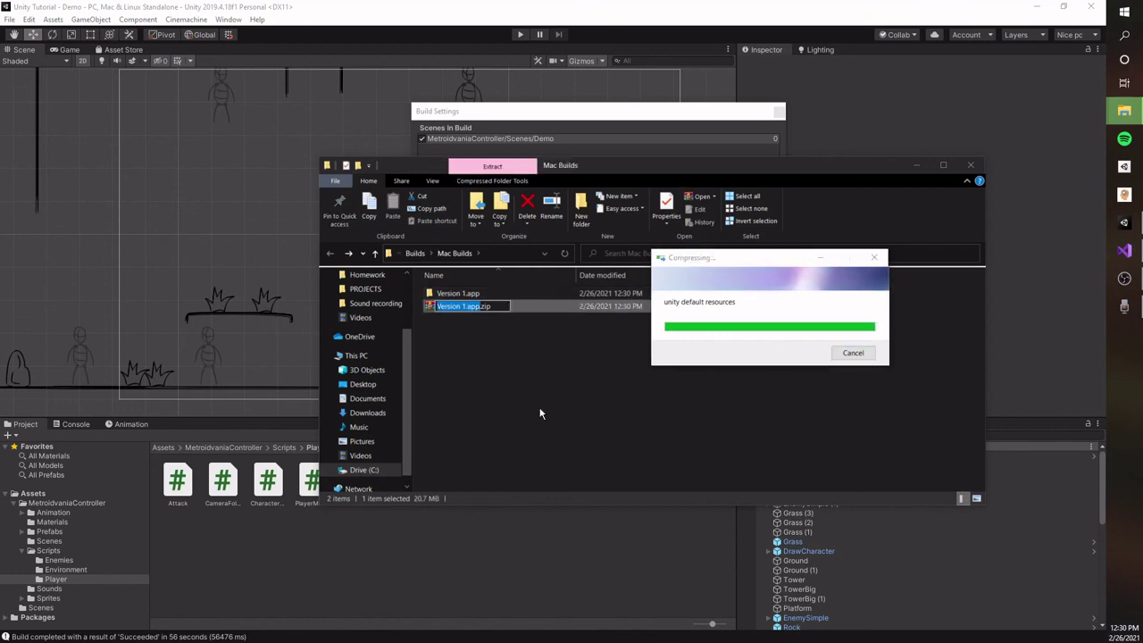
Step: Look inside Version 1.app once more, and close the Mac Builds folder window and the Build Settings
{"action": "double_click", "coordinate": [476, 298]}
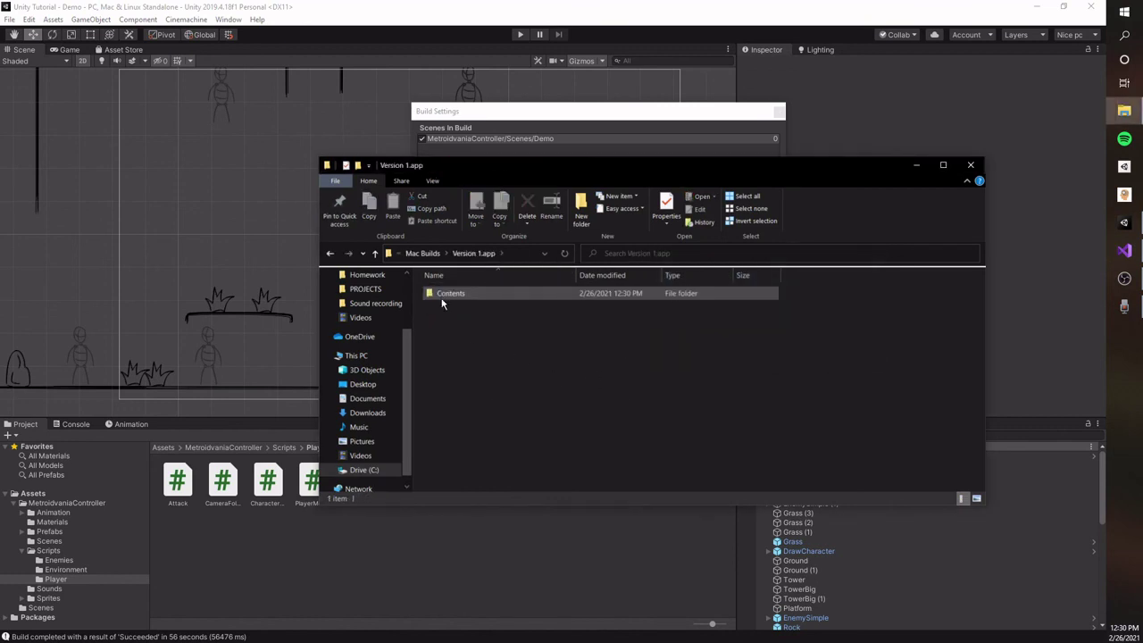
{"action": "left_click", "coordinate": [329, 252]}
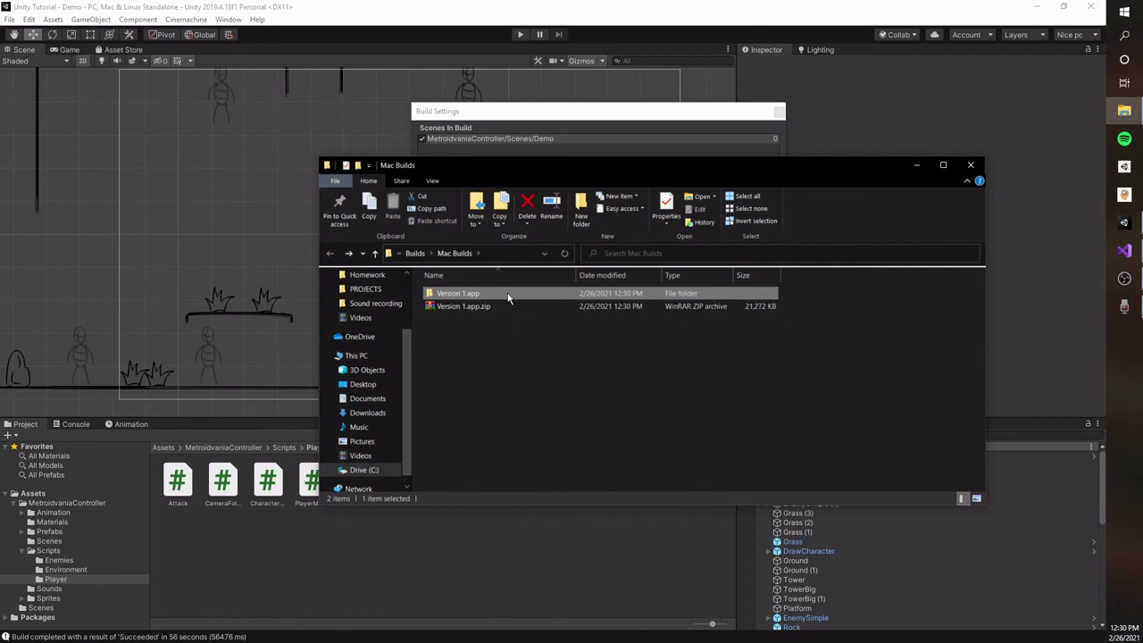
{"action": "left_click", "coordinate": [971, 164]}
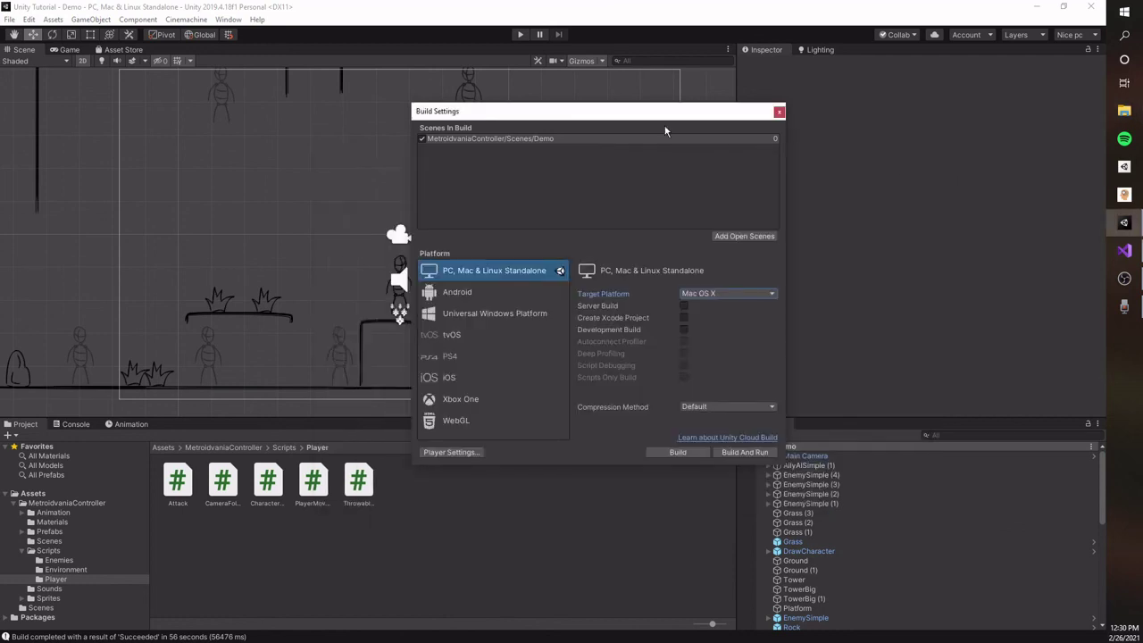
{"action": "left_click", "coordinate": [779, 113]}
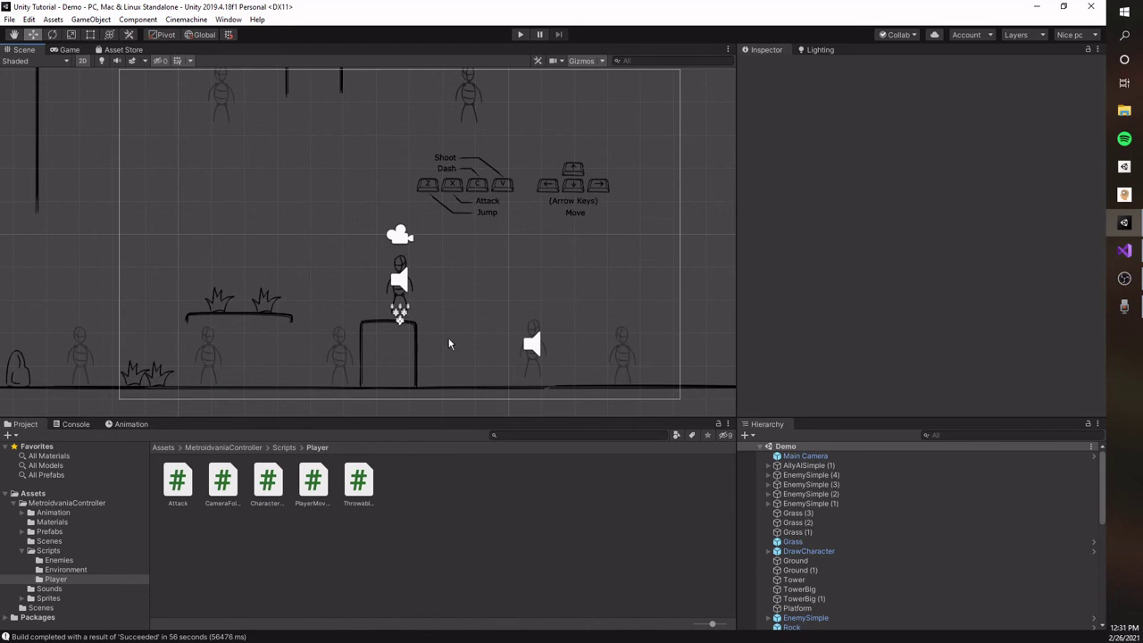
{"action": "left_click", "coordinate": [1123, 307]}
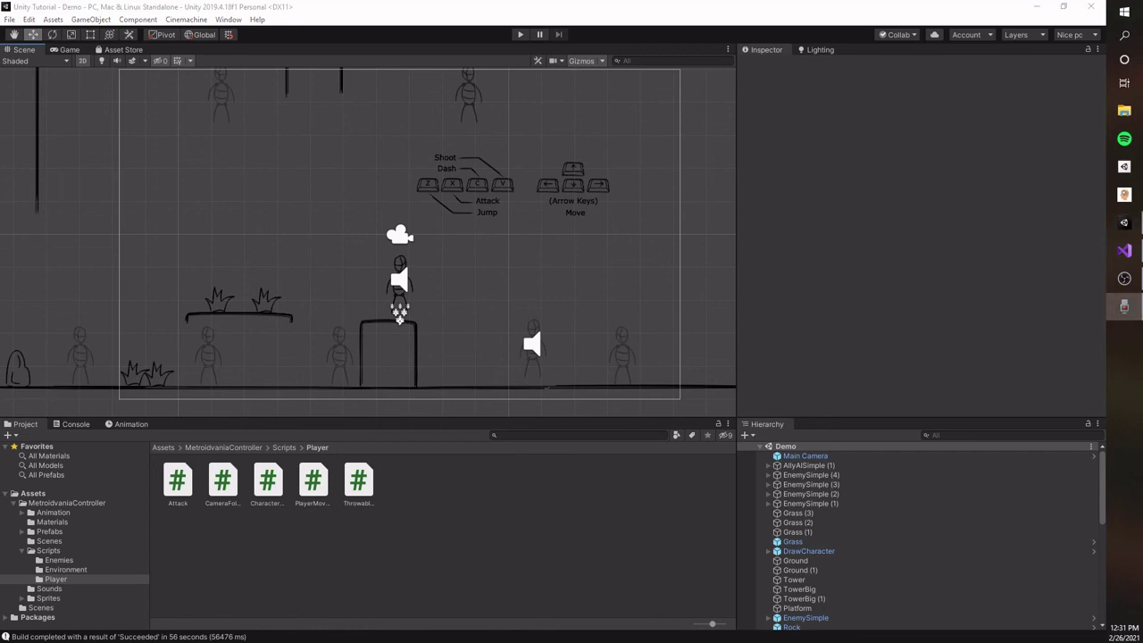